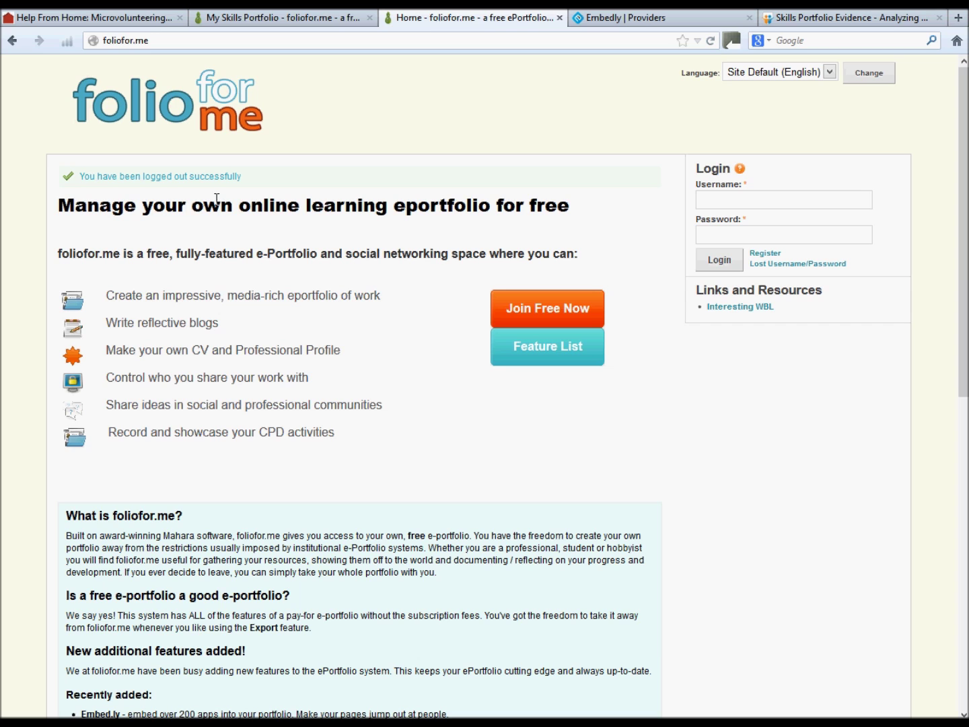
- Review the existing skills portfolio page, then return to the foliofor.me home page
left_click(257, 19)
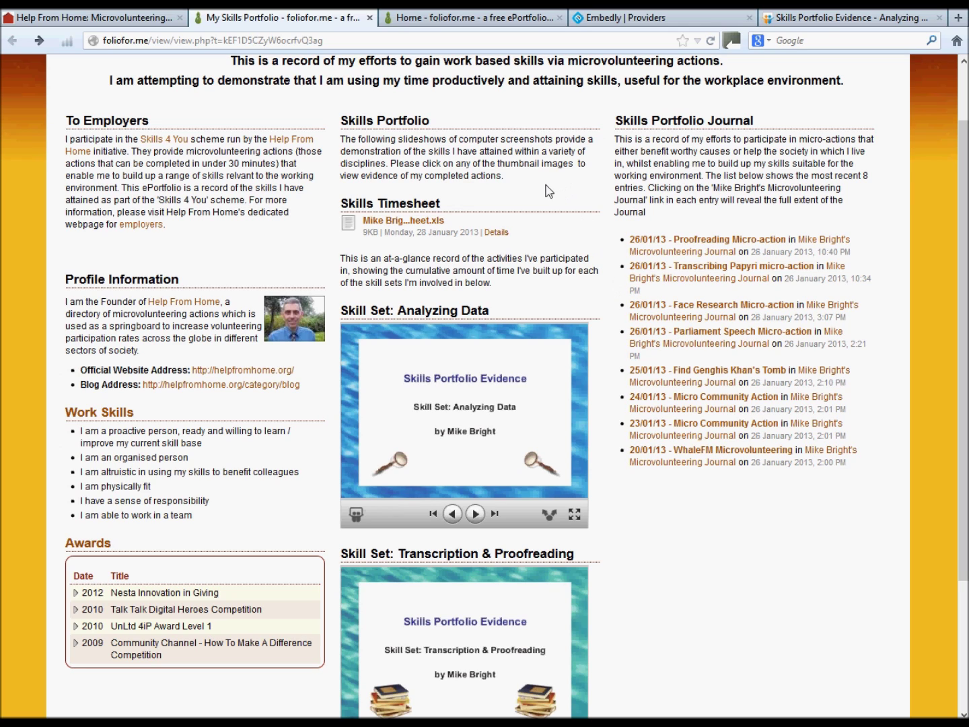
scroll(548, 193, "up", 2)
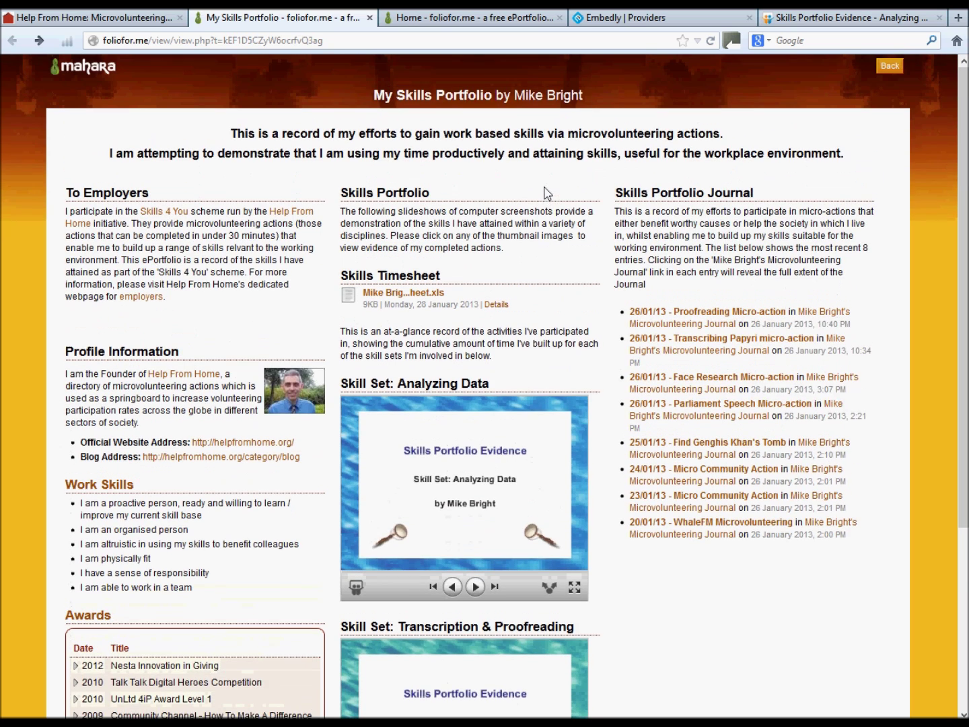
left_click(479, 21)
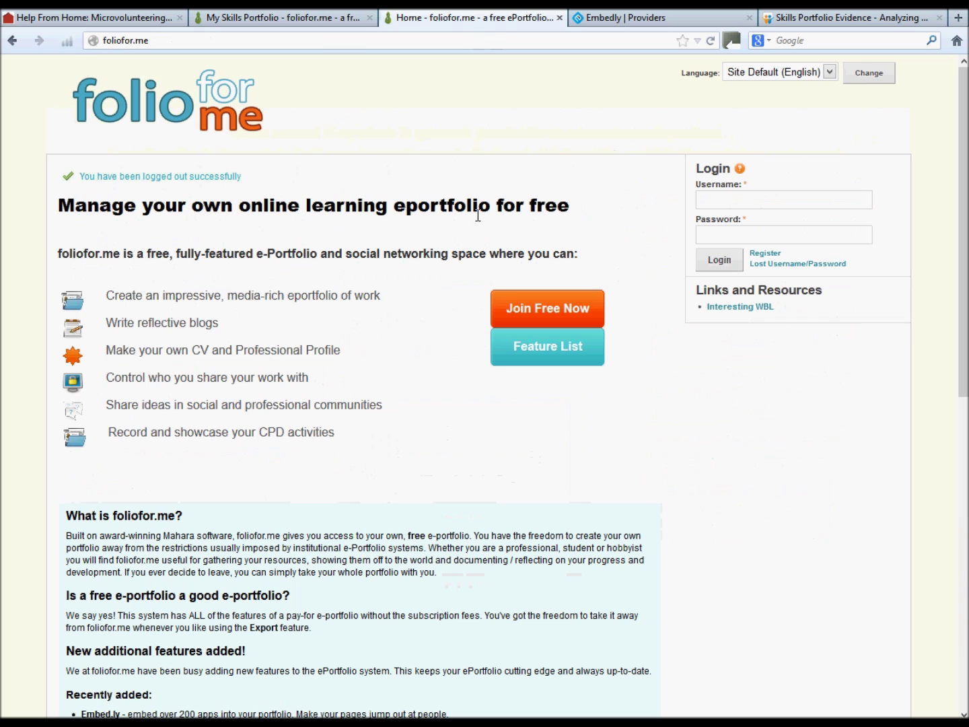
- Log in with the saved account and go to the Portfolio Pages list
left_click(713, 200)
left_click(727, 229)
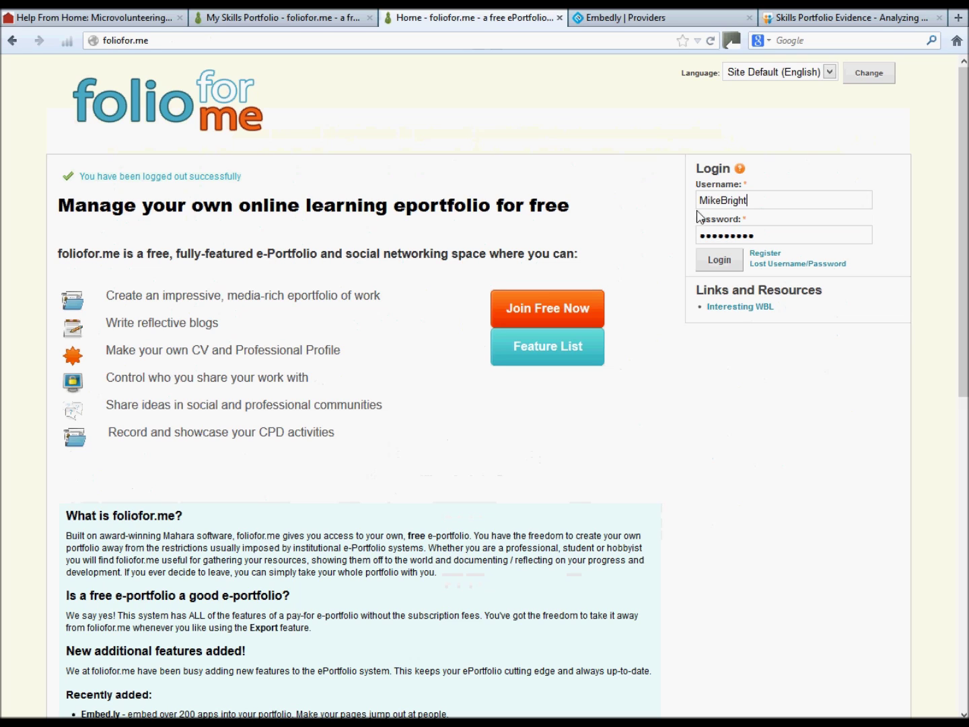
left_click(717, 260)
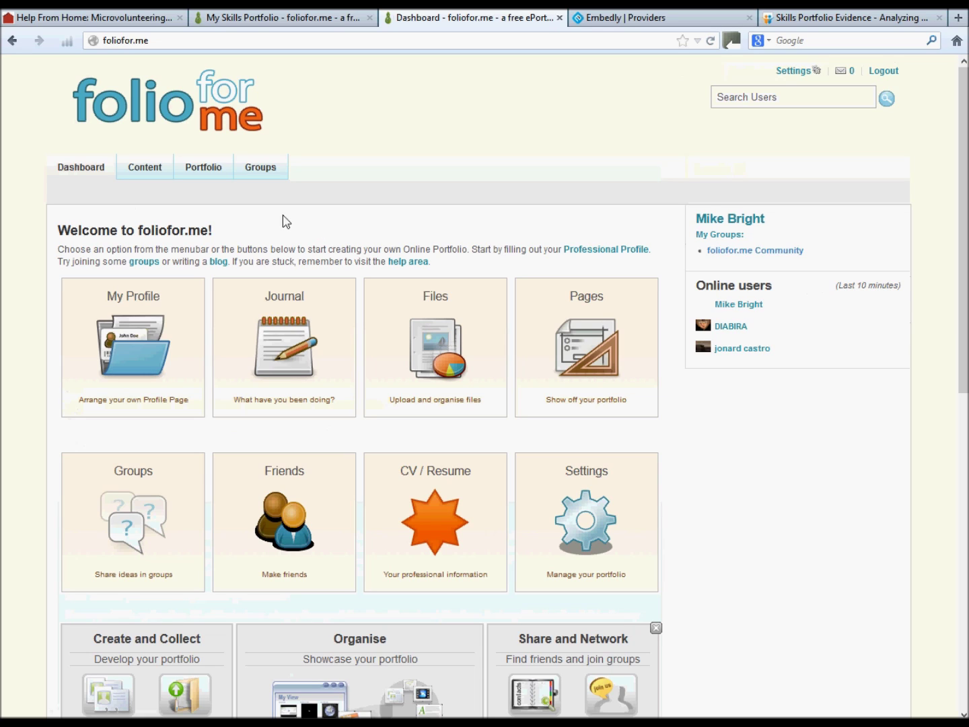
left_click(205, 173)
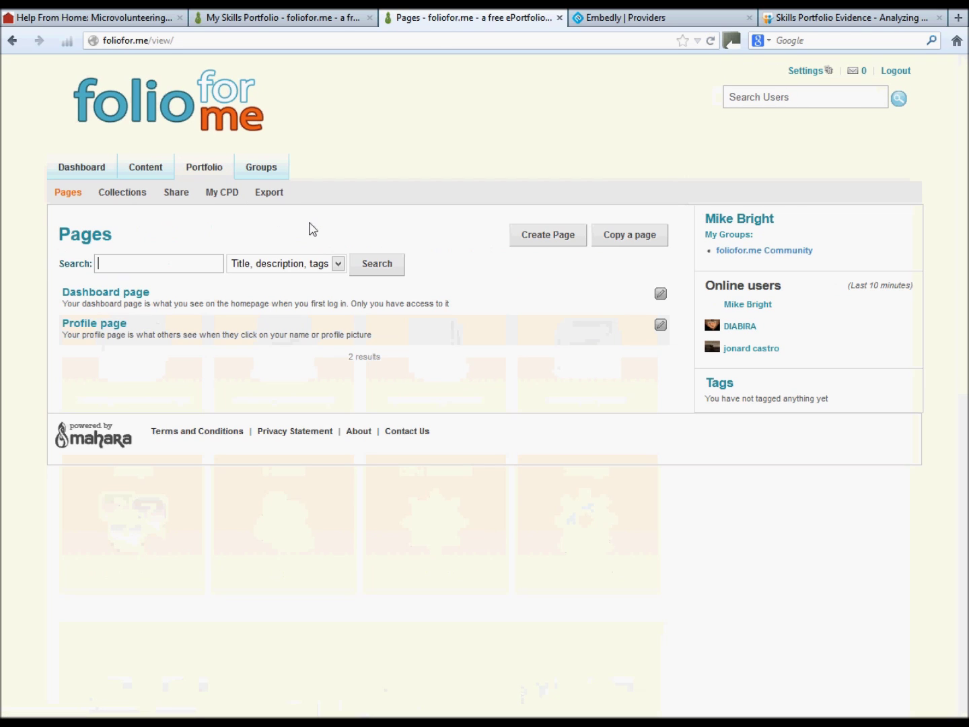
- Create a new portfolio page and set its title to 'My page'
left_click(549, 240)
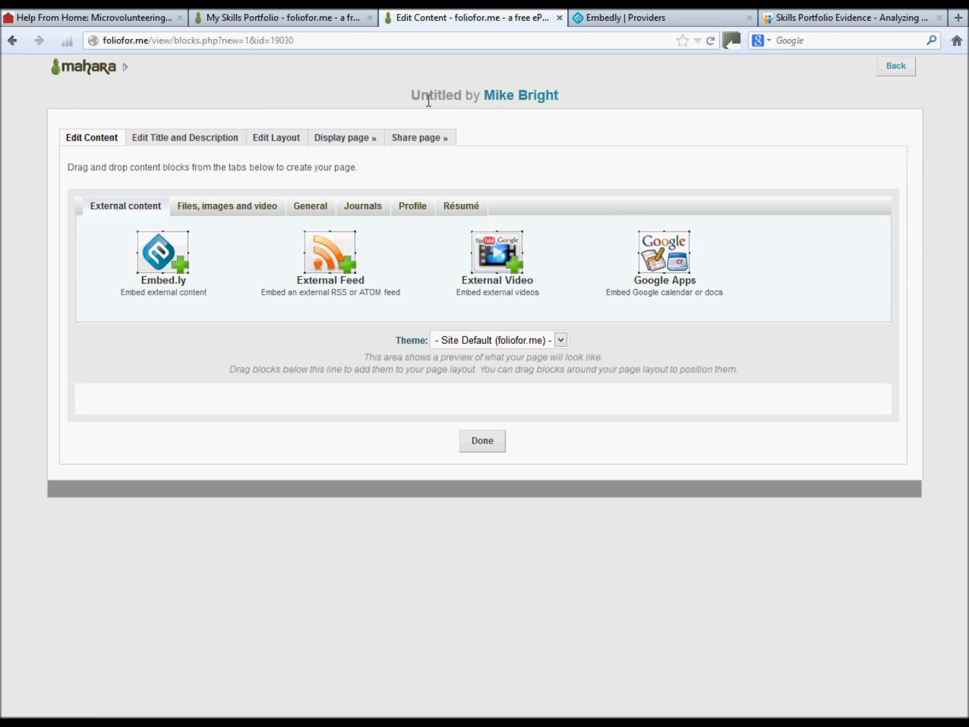
left_click(202, 140)
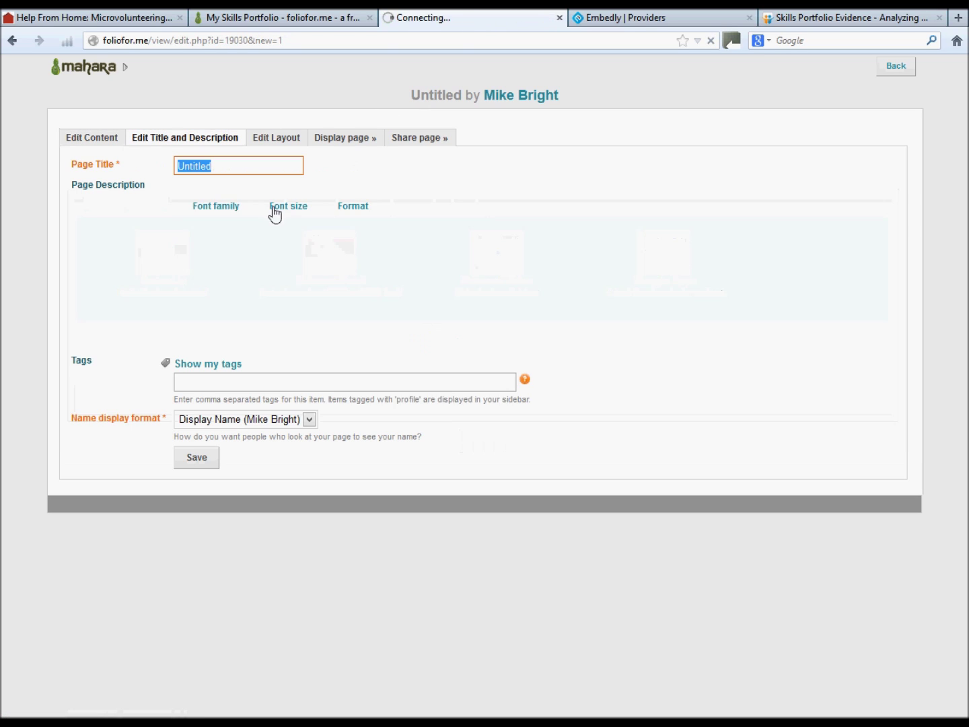
left_click(155, 167)
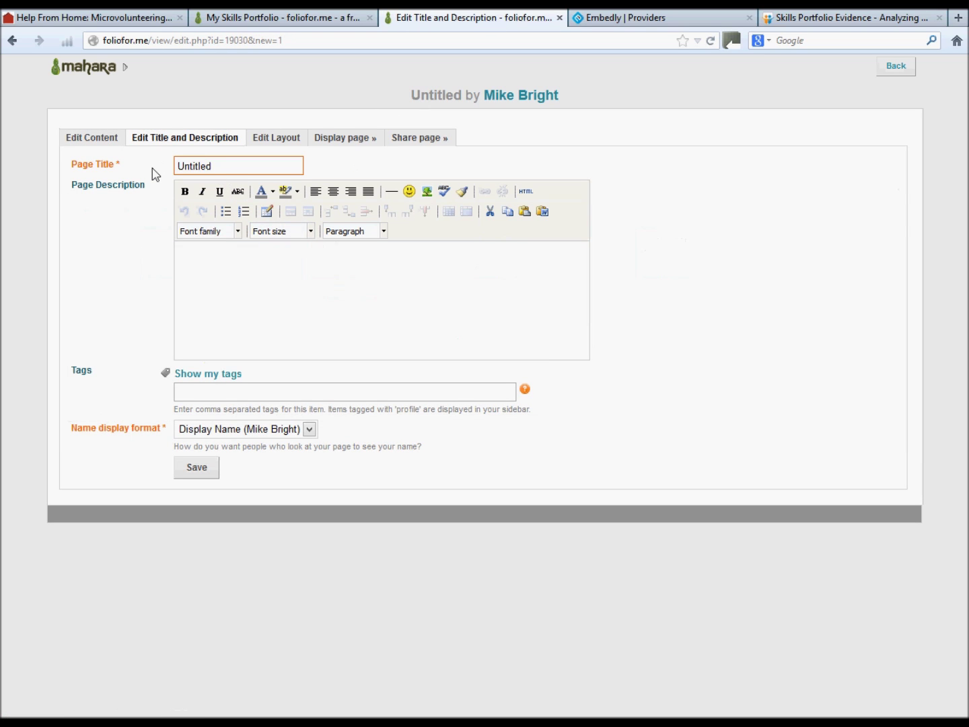
type("My page")
key("BackSpace")
key("BackSpace")
- Add a bold, centred 'My profile' description and save the page settings
left_click(258, 276)
left_click_drag(224, 254, 172, 246)
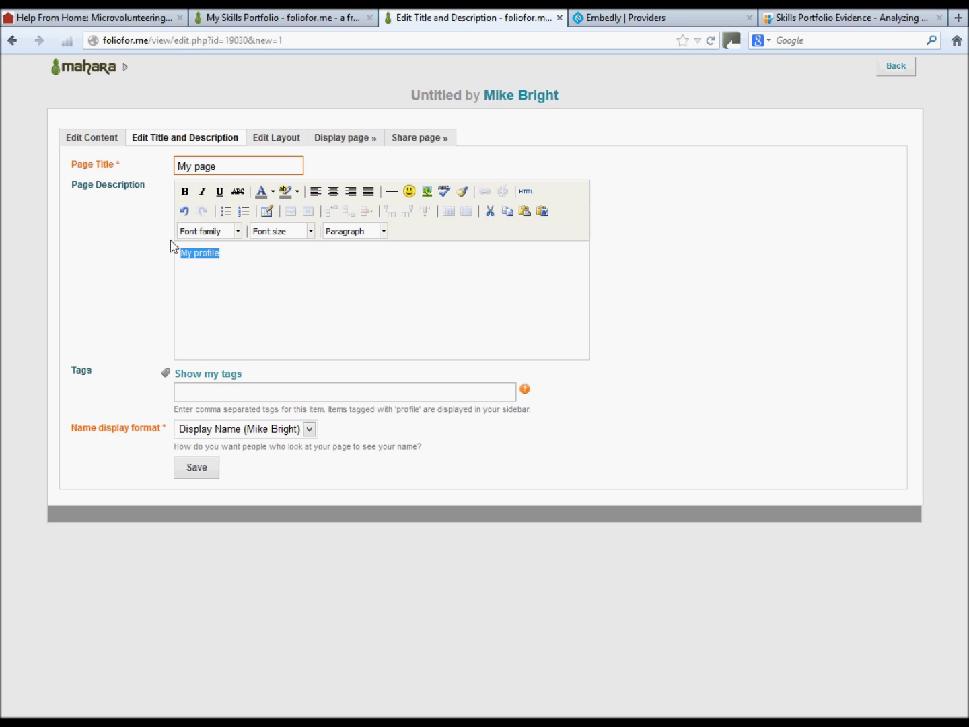
left_click(184, 192)
left_click(332, 192)
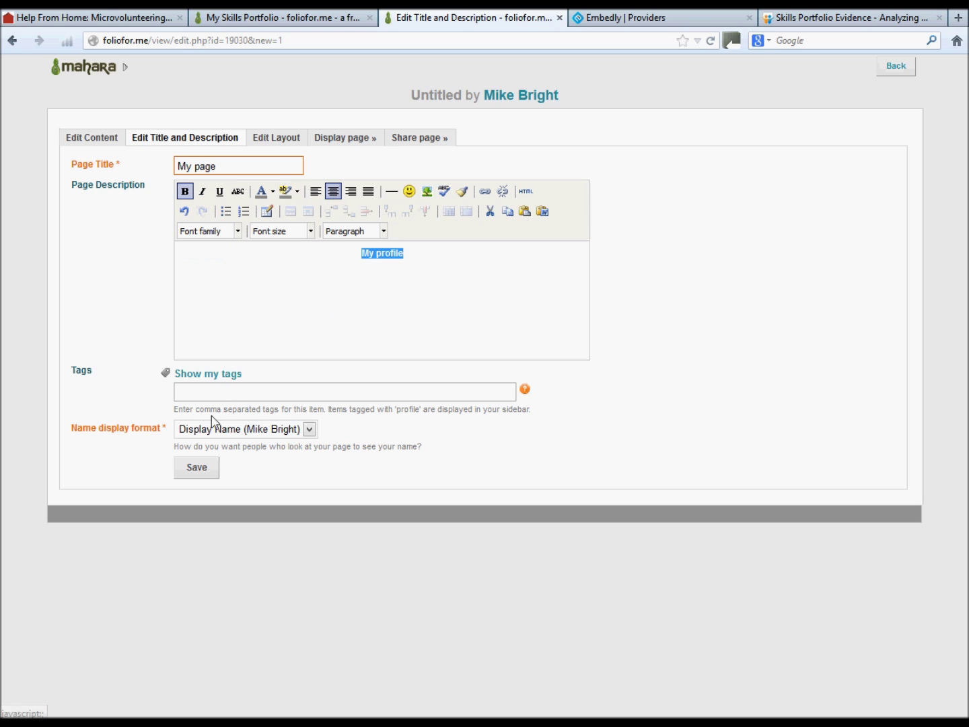
left_click(196, 467)
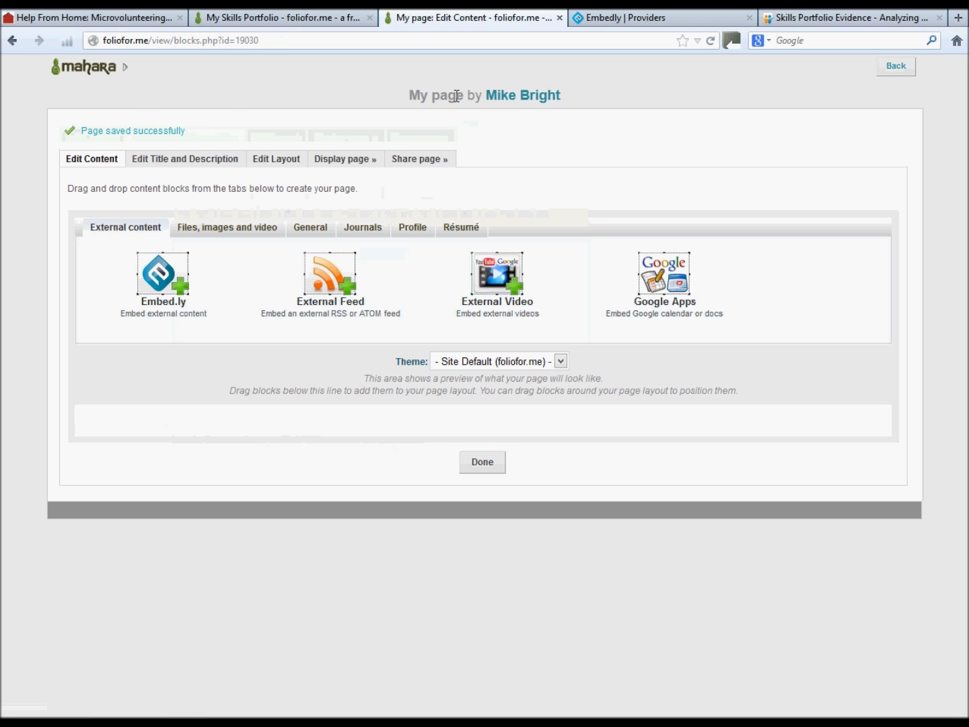
left_click(286, 162)
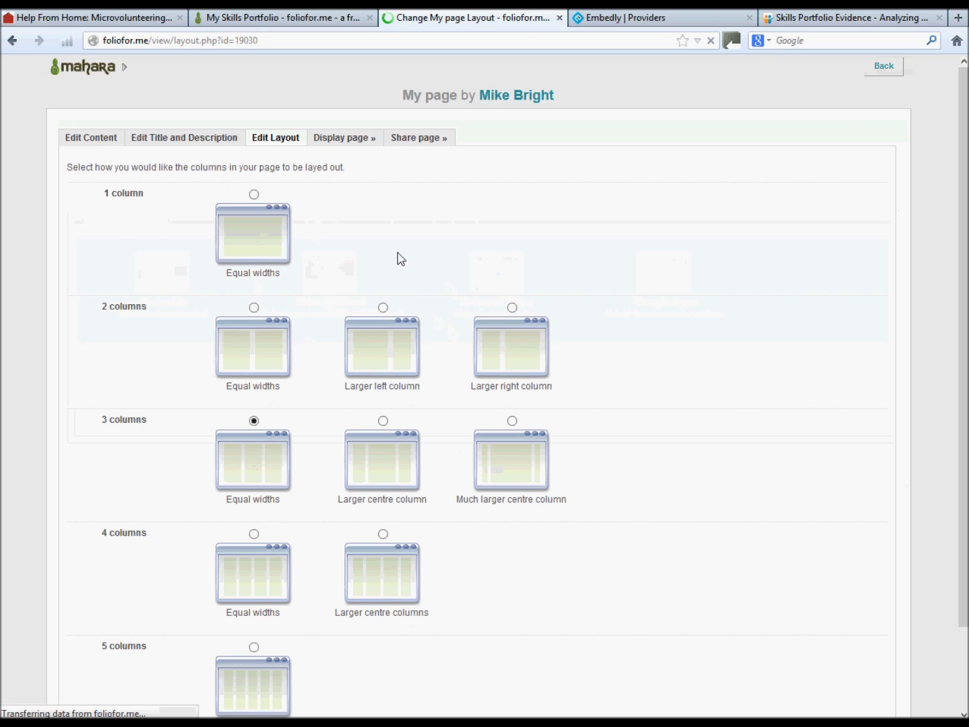
left_click(162, 137)
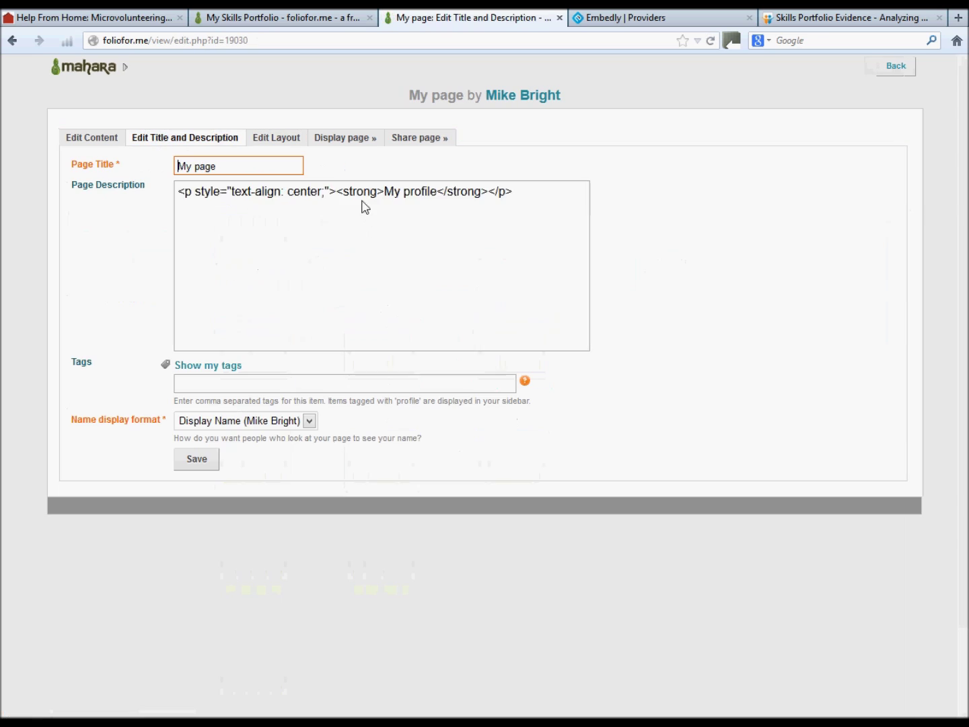
left_click(94, 138)
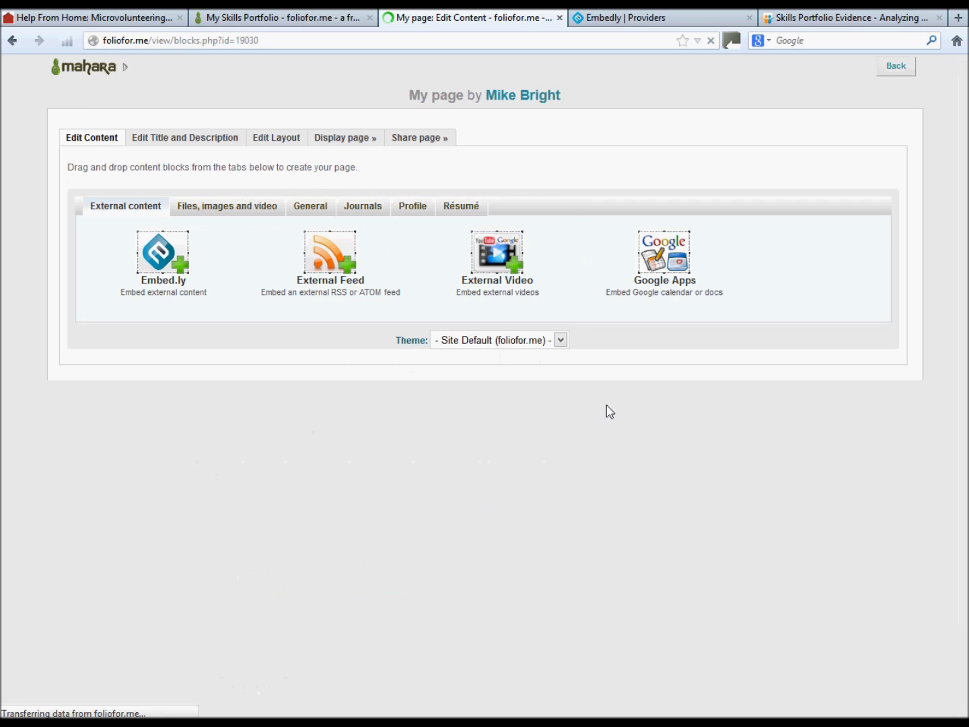
- Switch My page to the Sunset theme and show the General content blocks
left_click(560, 340)
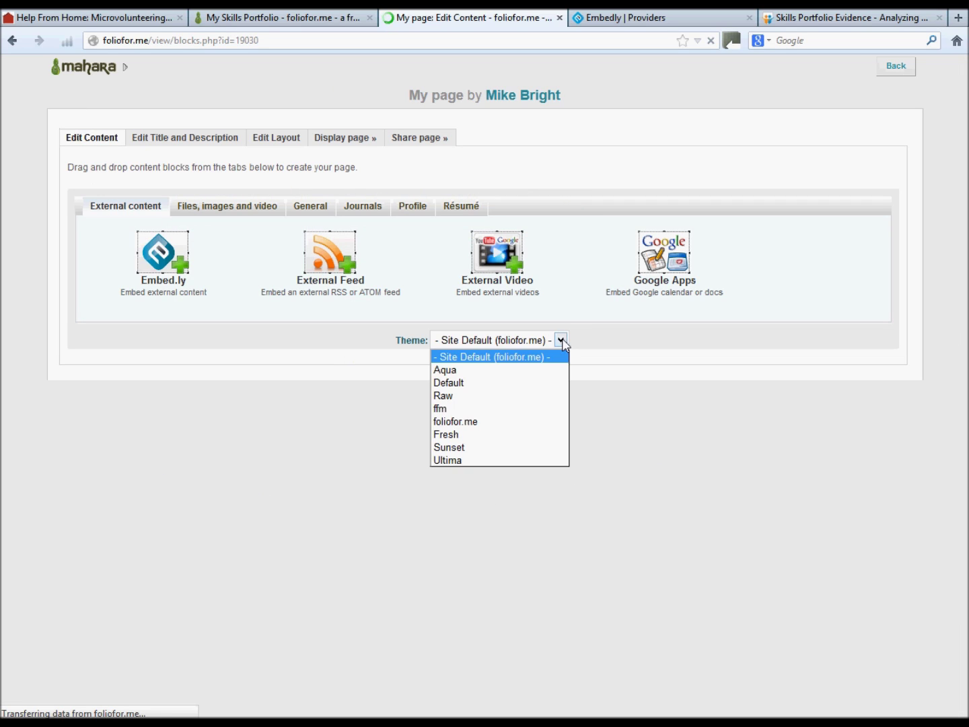
left_click(463, 449)
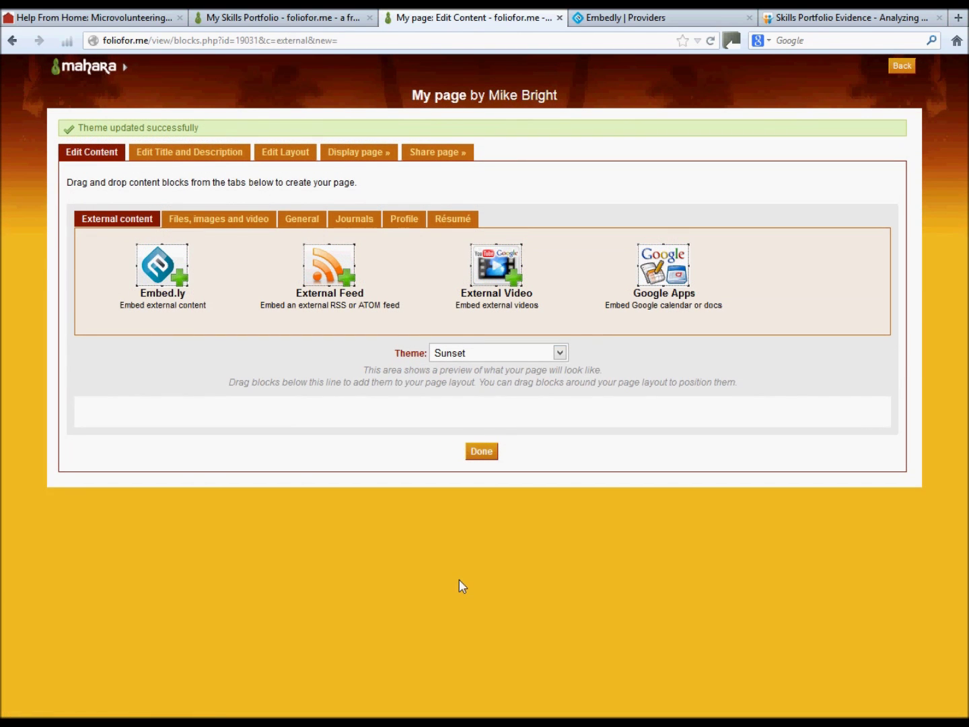
left_click(309, 224)
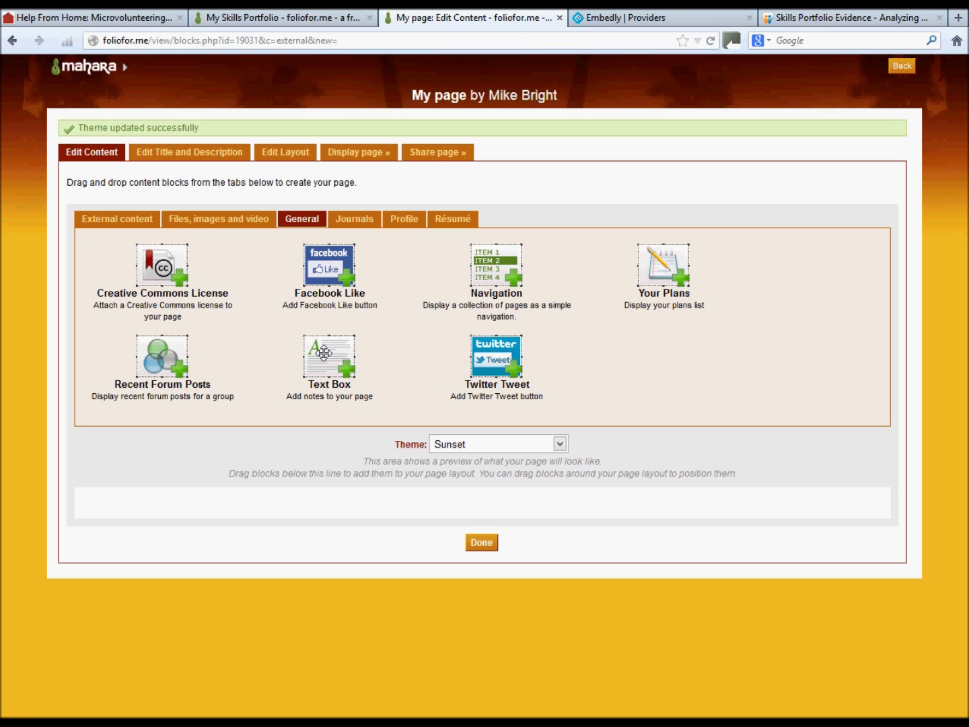
- Add a Text Box block titled 'My profile' containing 'My portfolio' and save it
left_click_drag(324, 352, 202, 516)
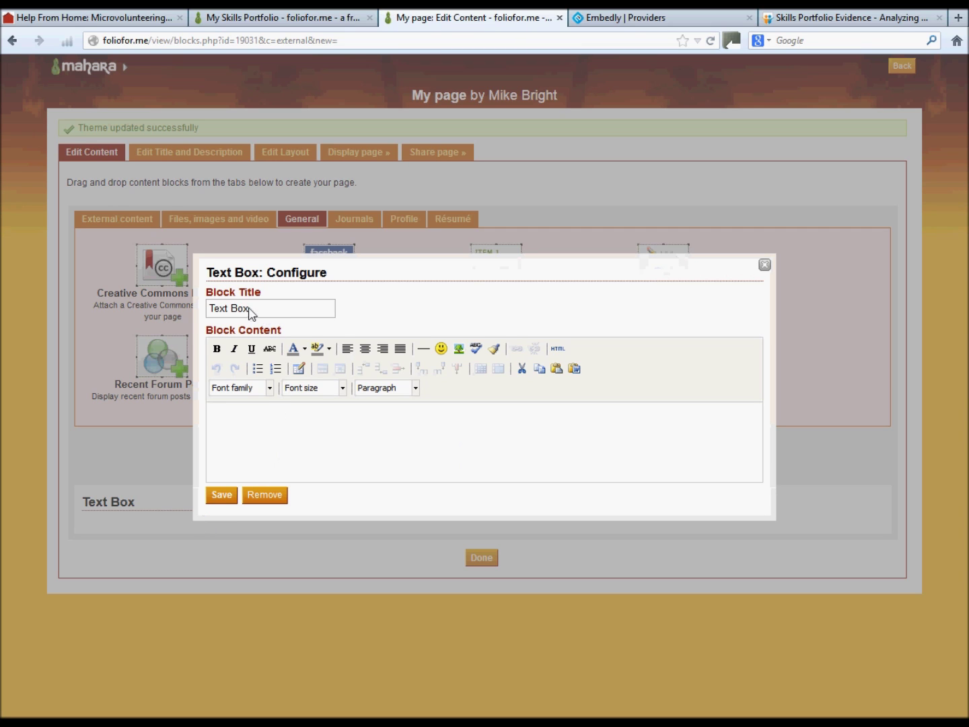
left_click_drag(250, 307, 189, 307)
type("My profiles")
key("BackSpace")
left_click(227, 412)
type("My p")
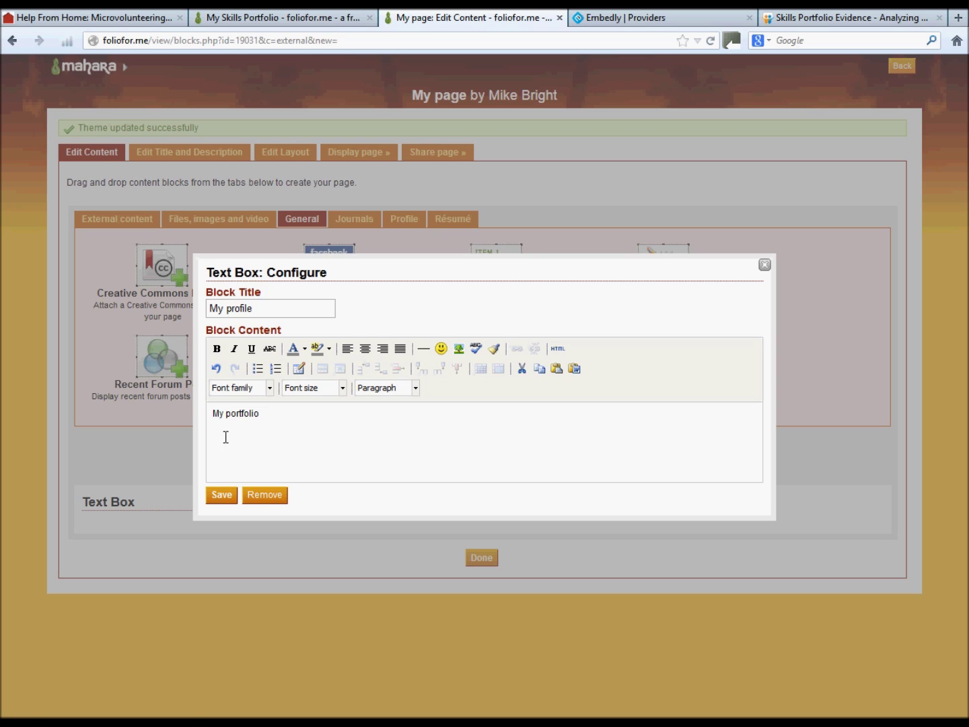
left_click(223, 497)
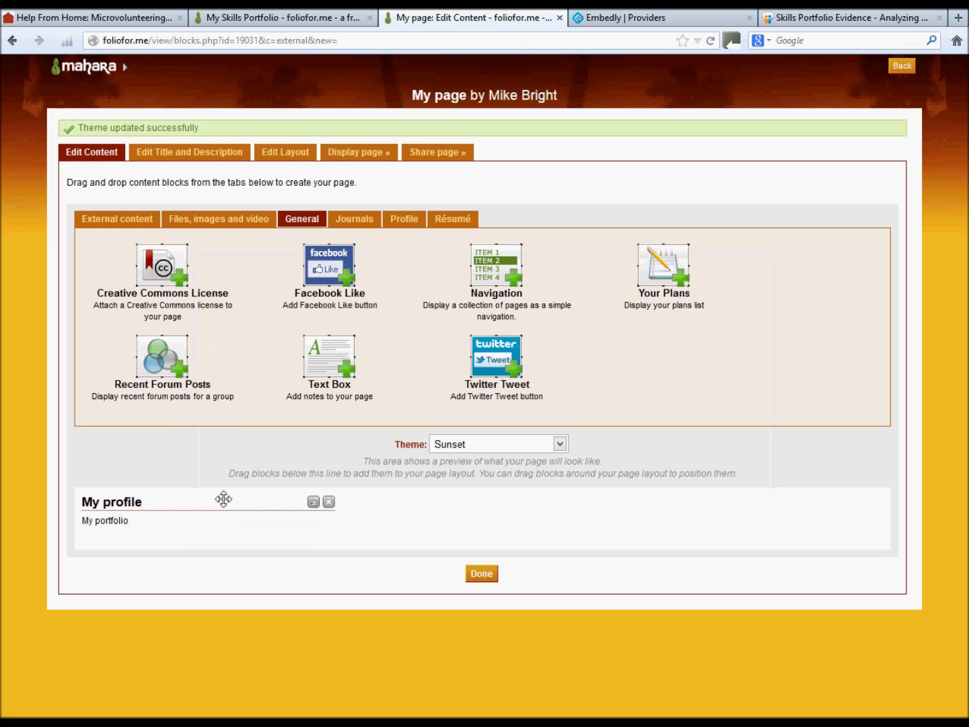
- Reopen the My profile block settings, close them unchanged, and view the skills portfolio
left_click(312, 502)
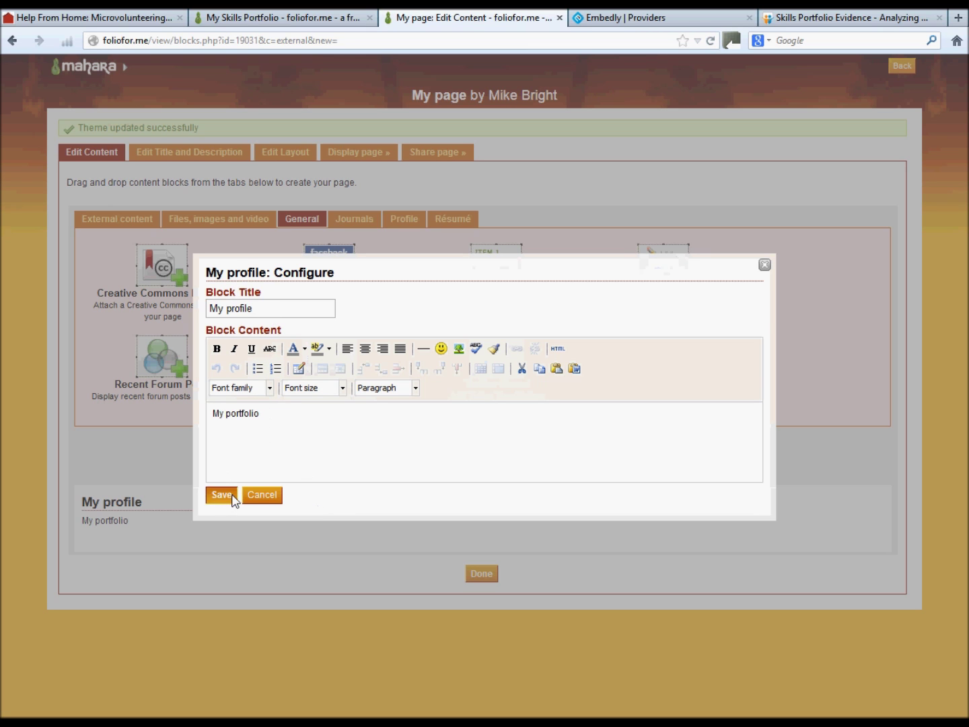
left_click(262, 501)
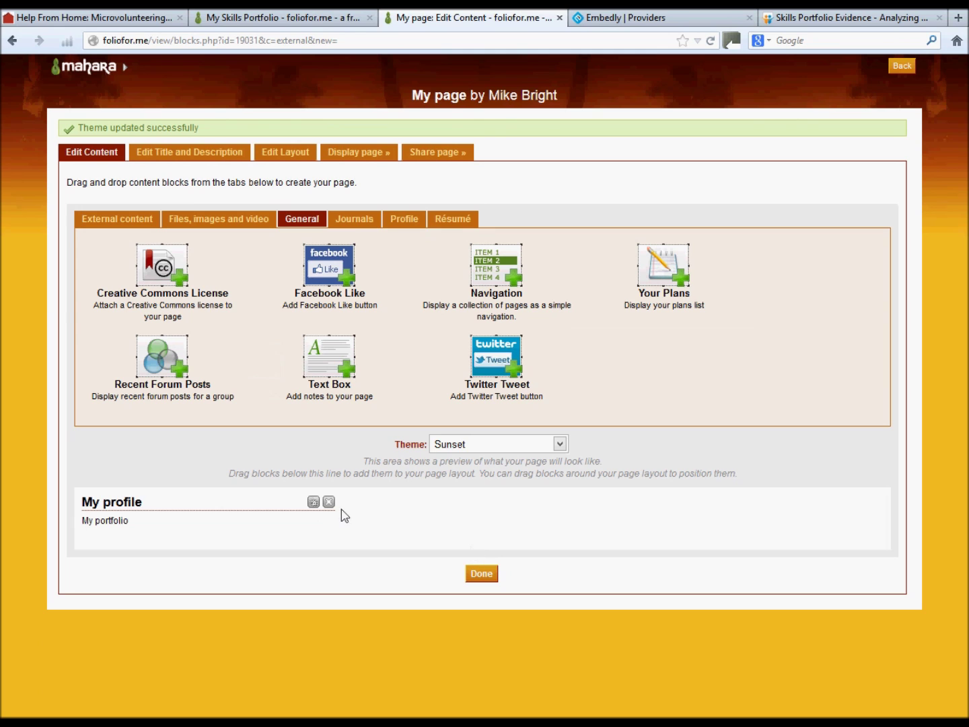
left_click(280, 17)
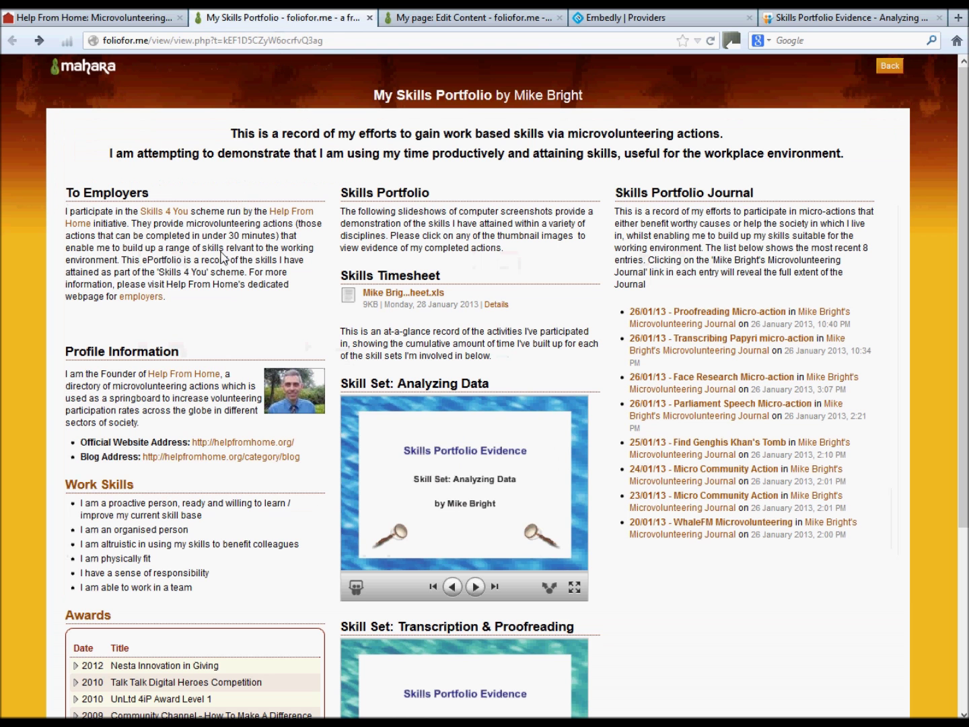
- Back in My page, add a Profile Information block and start uploading a profile picture
left_click(466, 17)
left_click(407, 226)
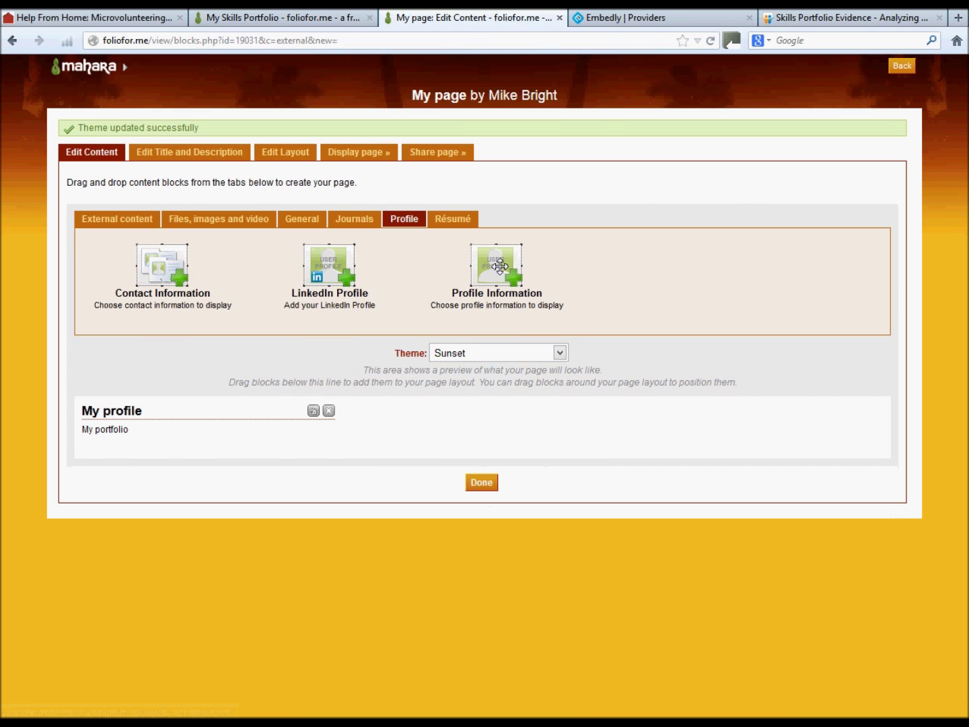
left_click_drag(504, 267, 474, 424)
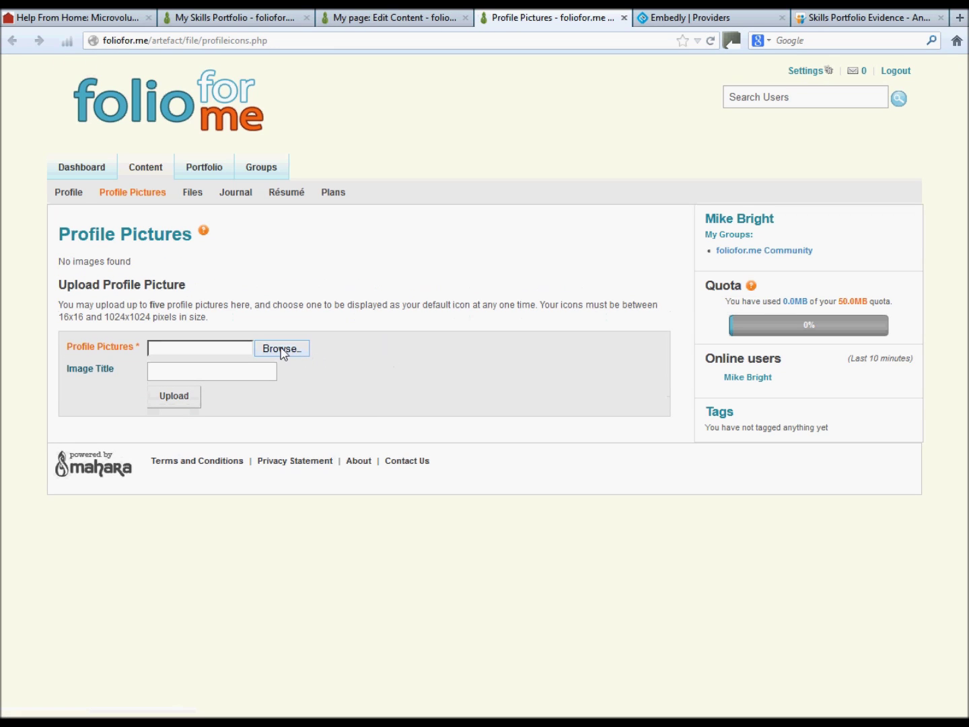
left_click(282, 348)
- Upload the photo from Downloads as the profile picture
left_click(210, 125)
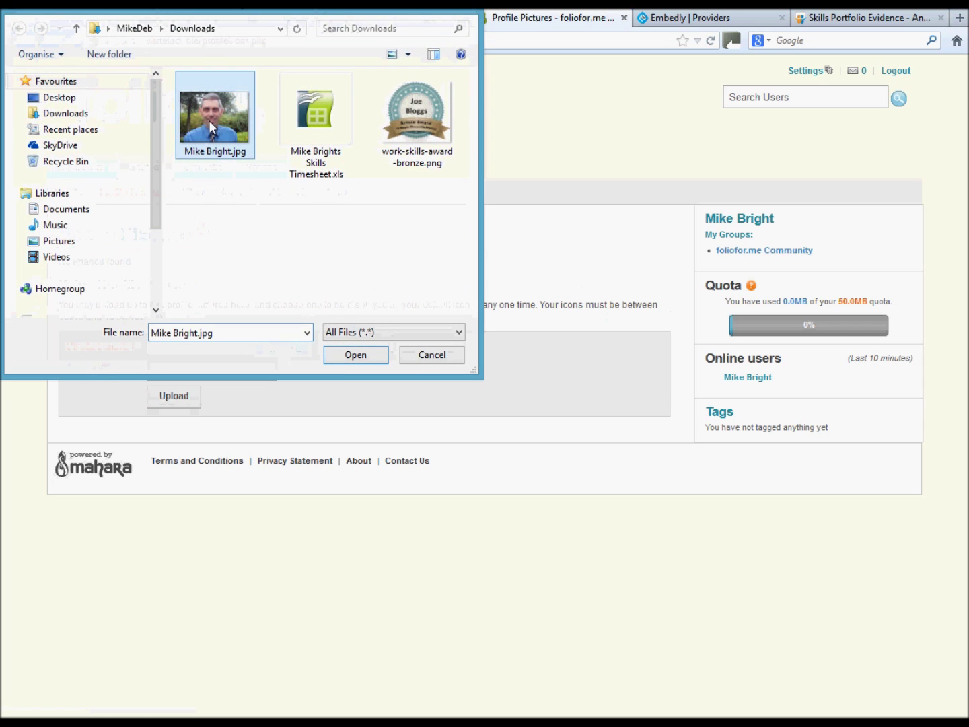
left_click(355, 357)
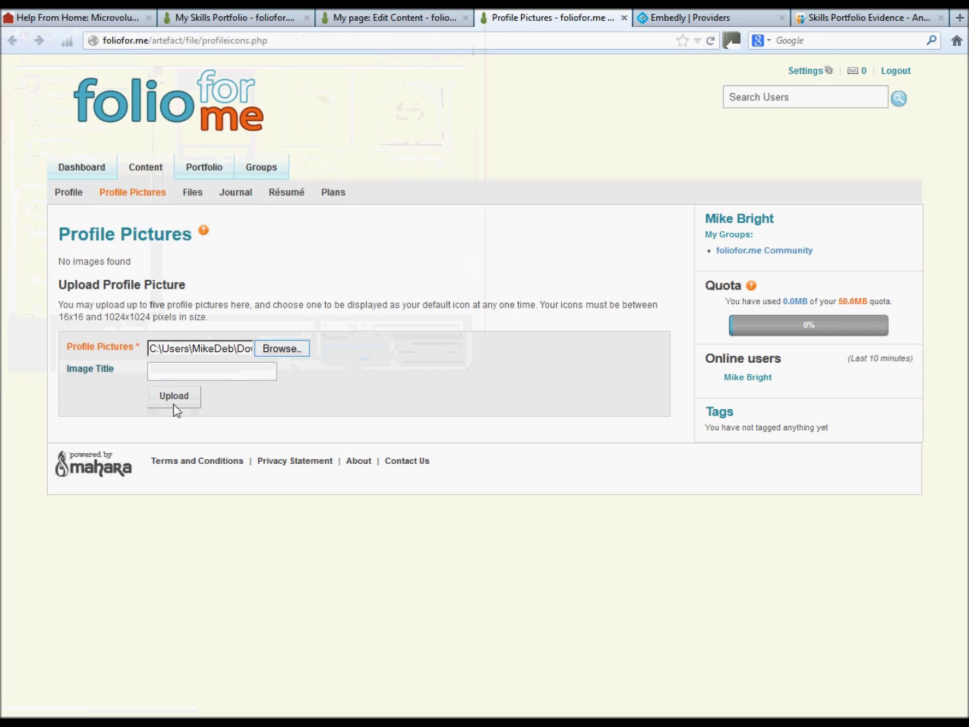
left_click(175, 401)
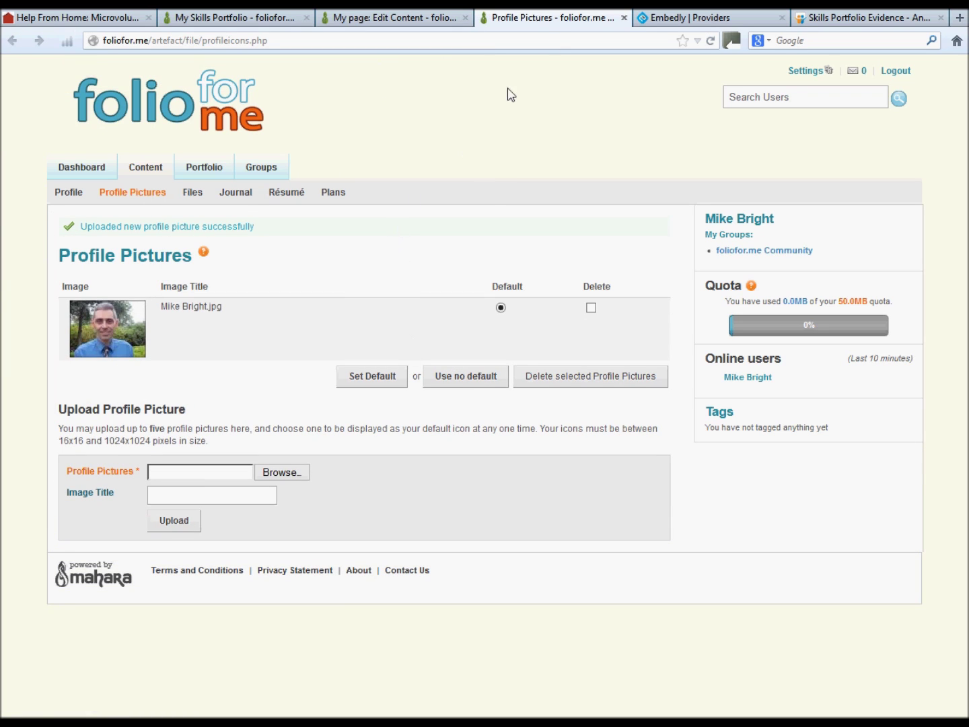
- Return to My page and delete the unconfigured Profile Information block
left_click(624, 18)
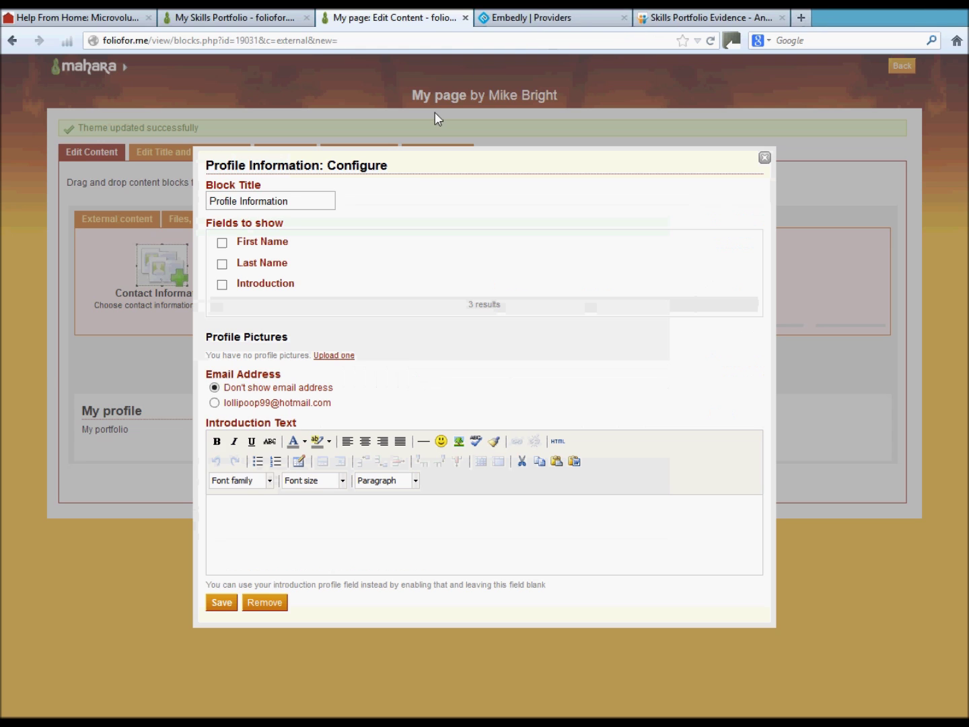
left_click(767, 159)
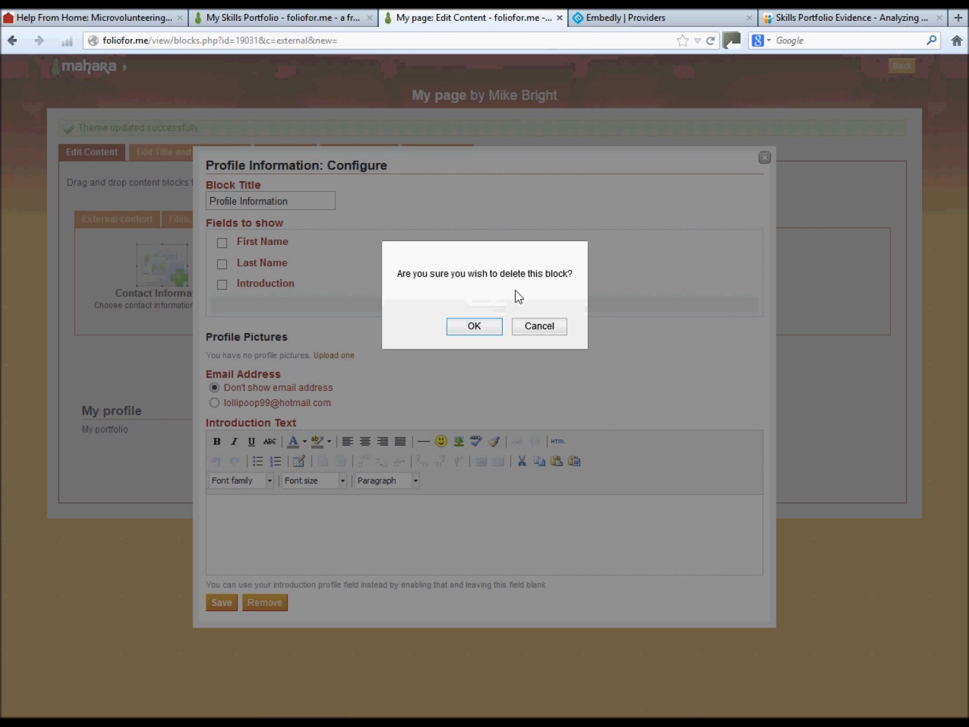
left_click(476, 330)
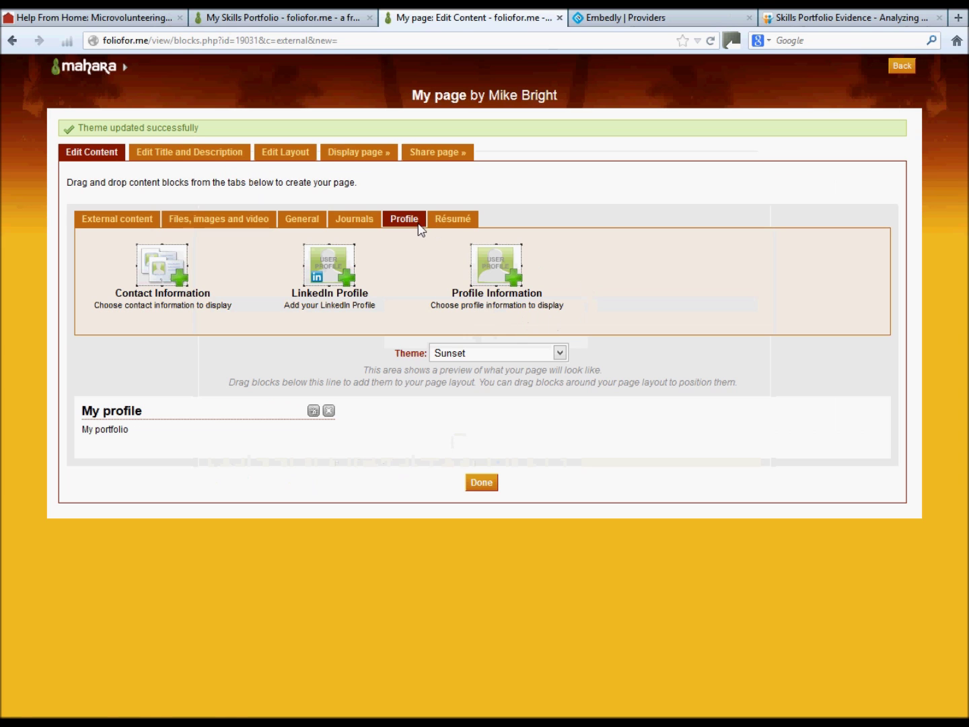
- Add a Profile Information block showing the profile photo, then view the skills portfolio
left_click_drag(496, 263, 464, 420)
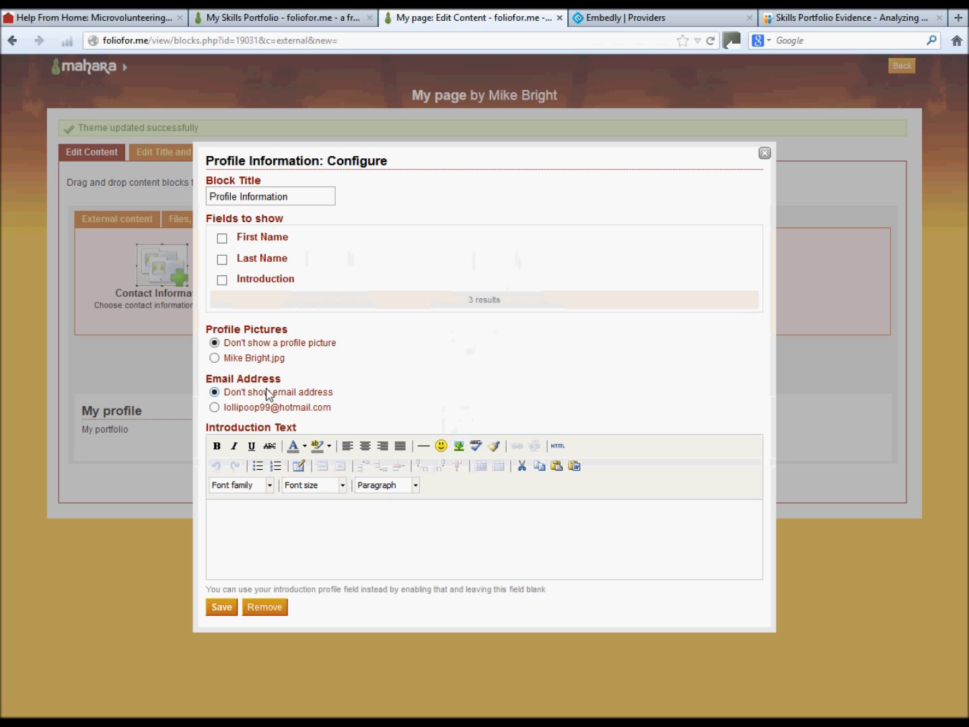
left_click(215, 358)
left_click(222, 606)
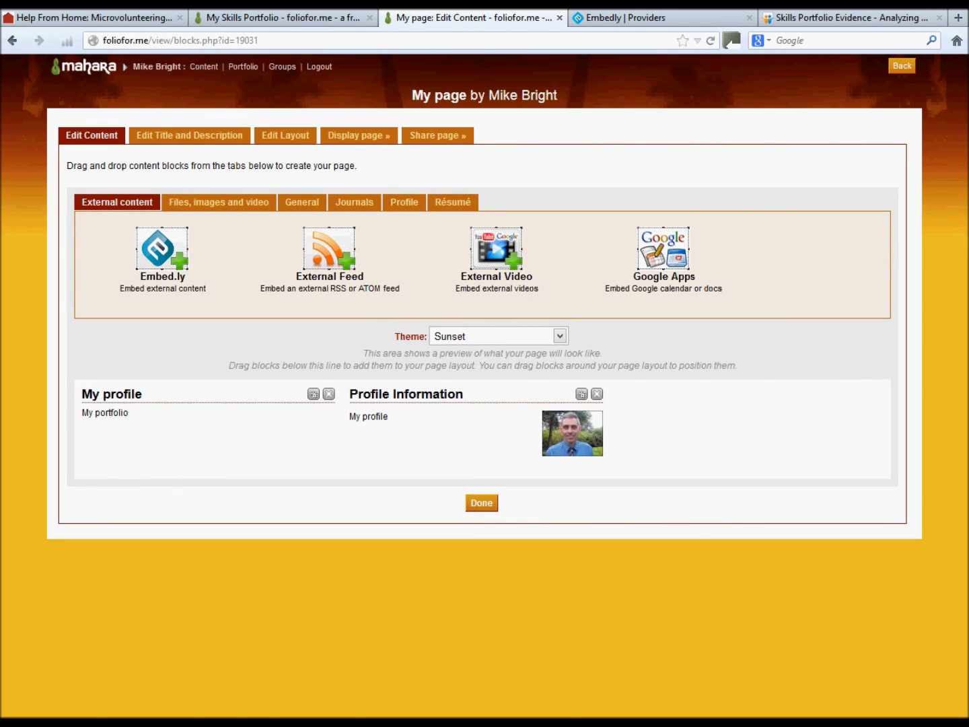
left_click(300, 19)
- Add a One Résumé Field block to My page, then go fill out the résumé
scroll(281, 486, "down", 3)
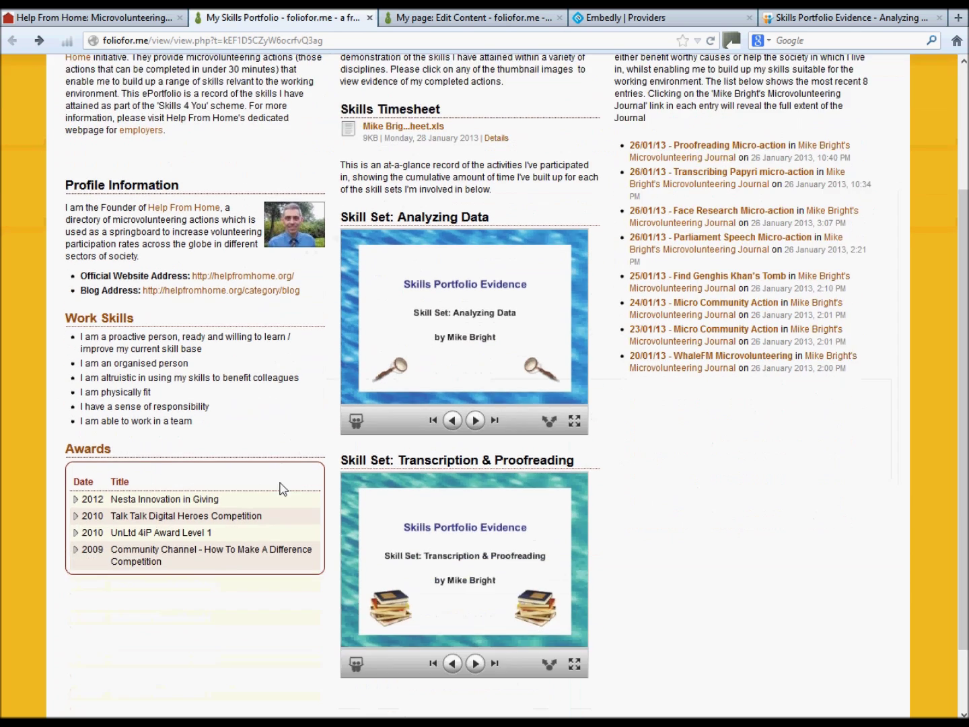
left_click(465, 19)
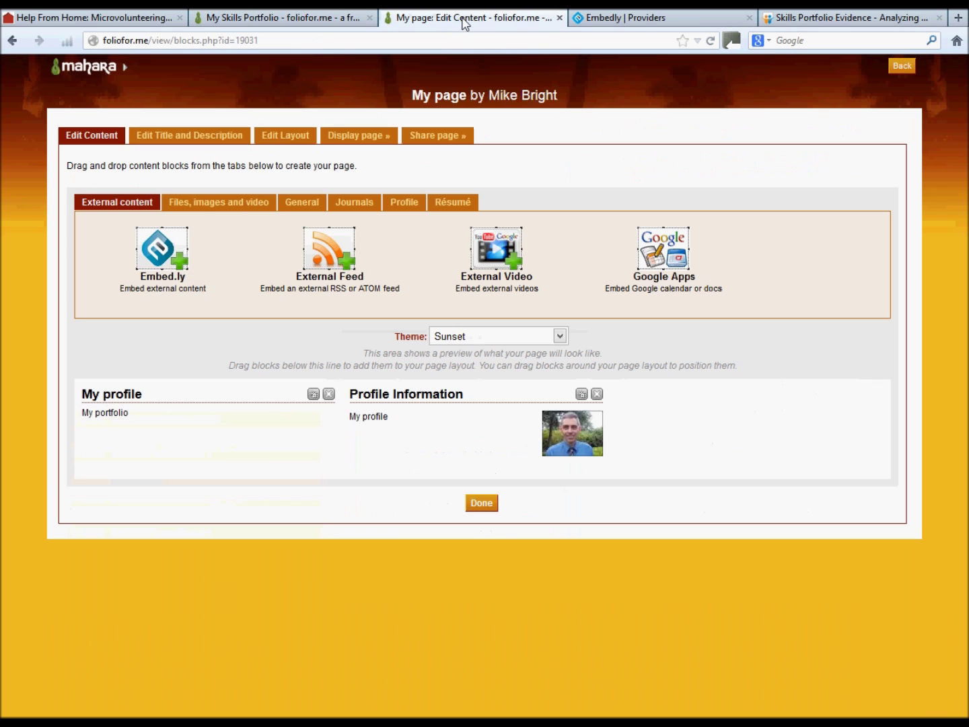
left_click(447, 206)
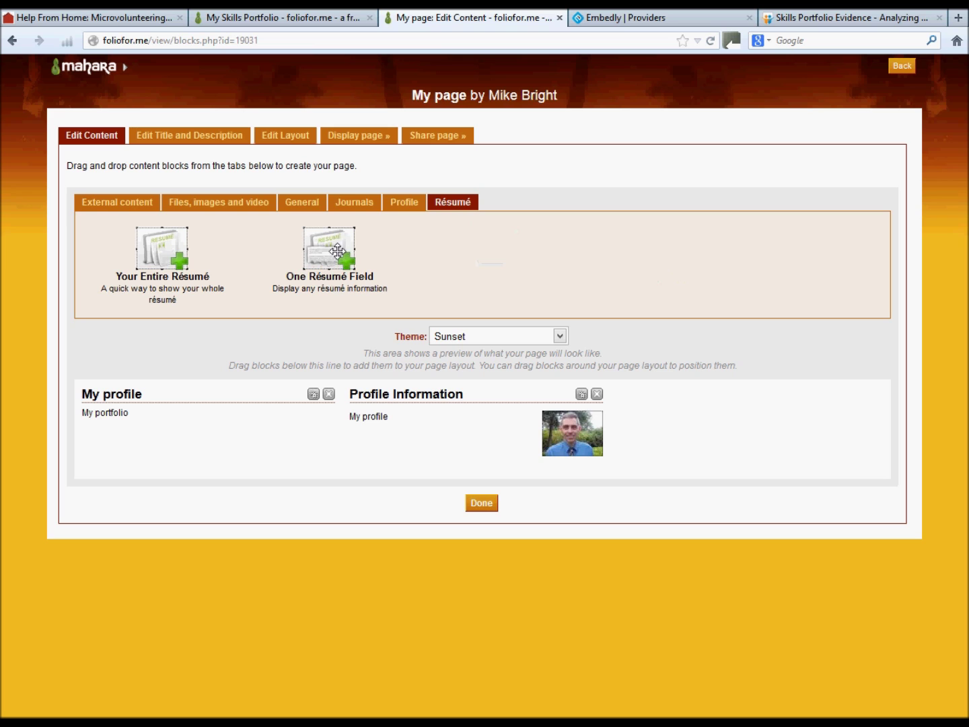
left_click_drag(333, 253, 742, 415)
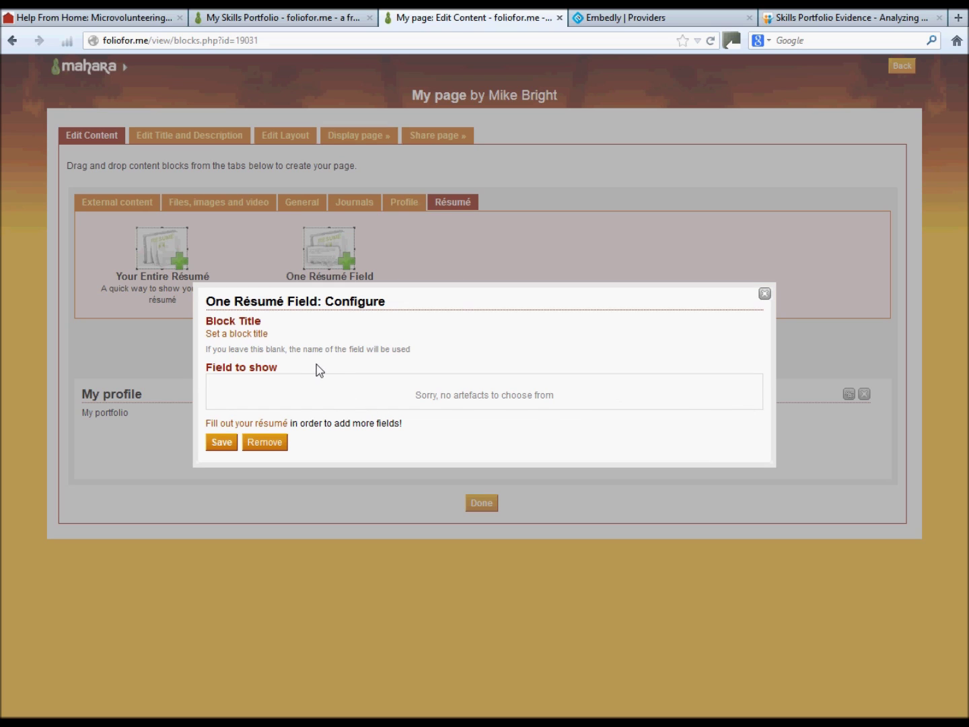
left_click(251, 428)
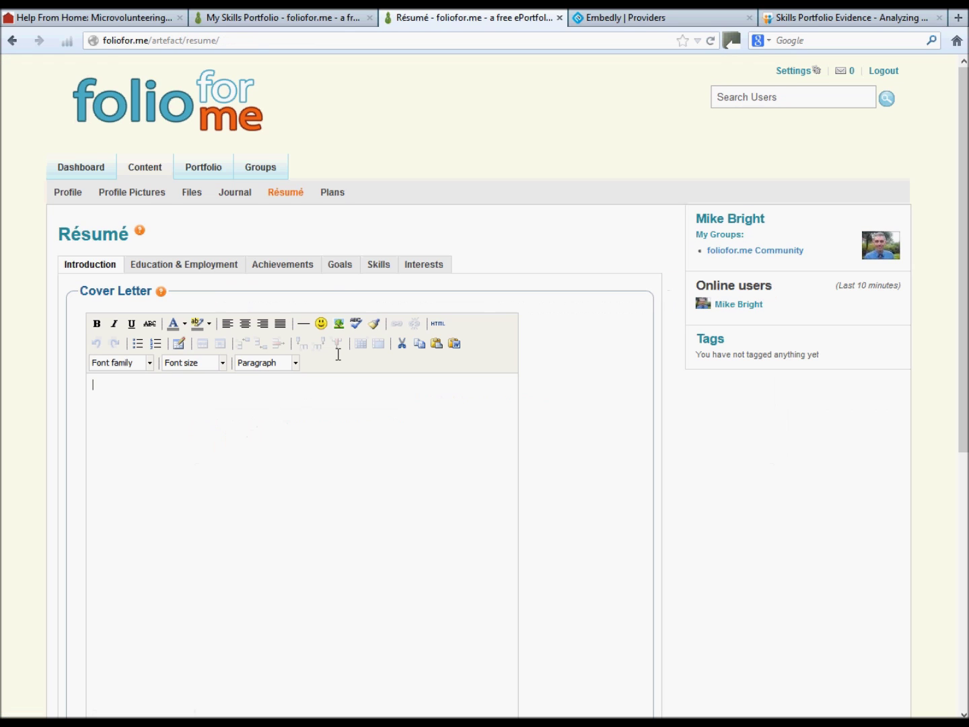
- Add a 2012 'Nesta' award under Certifications, Accreditations, and Awards, then return to Pages
left_click(284, 266)
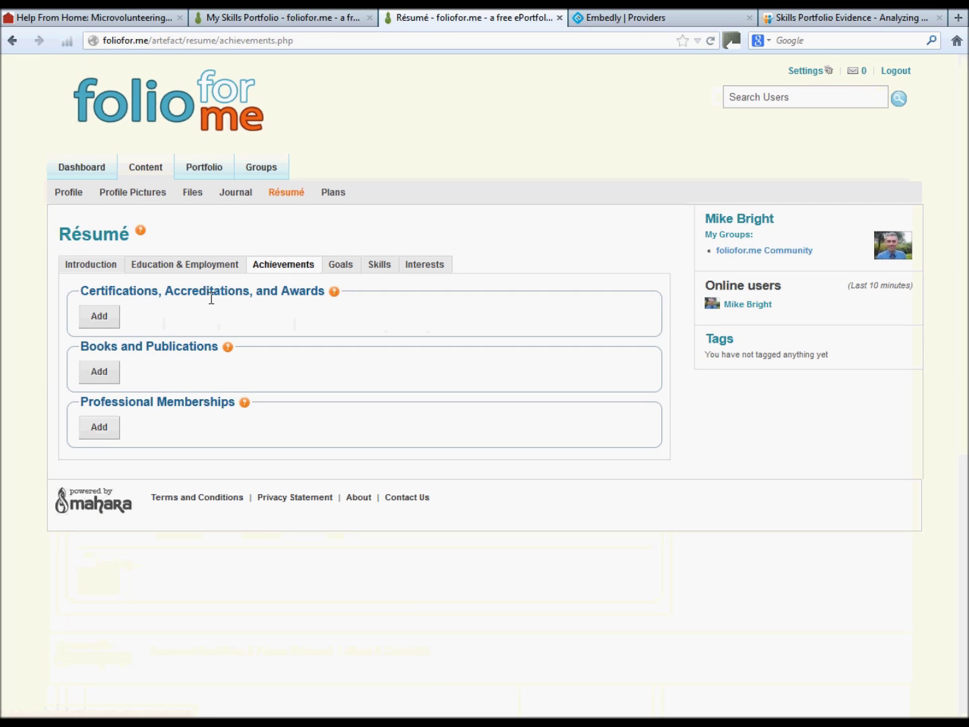
left_click(100, 319)
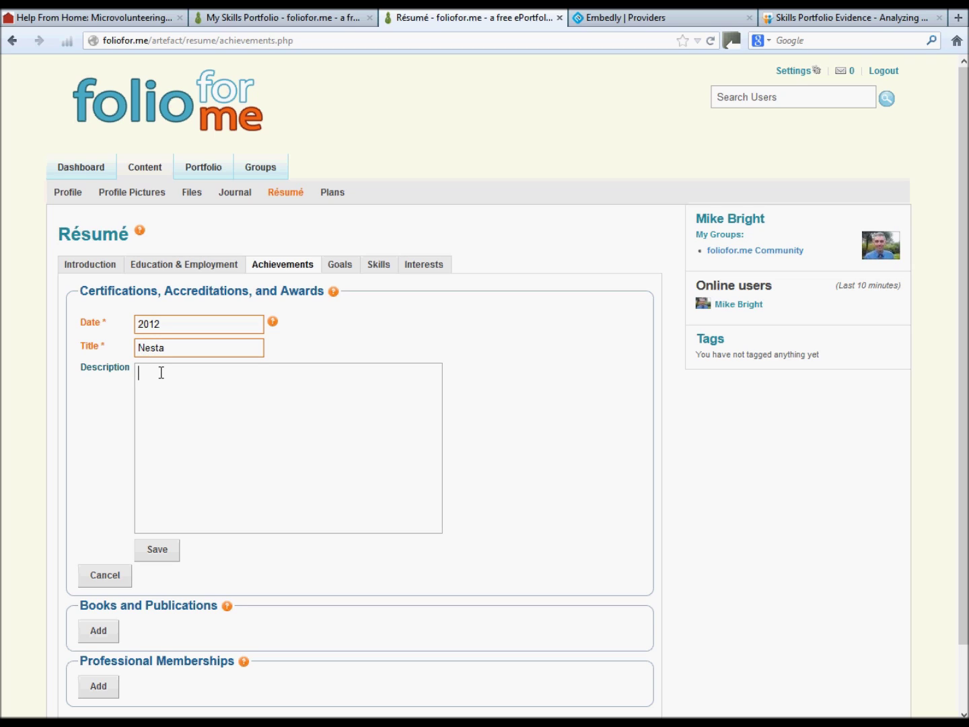
left_click(157, 550)
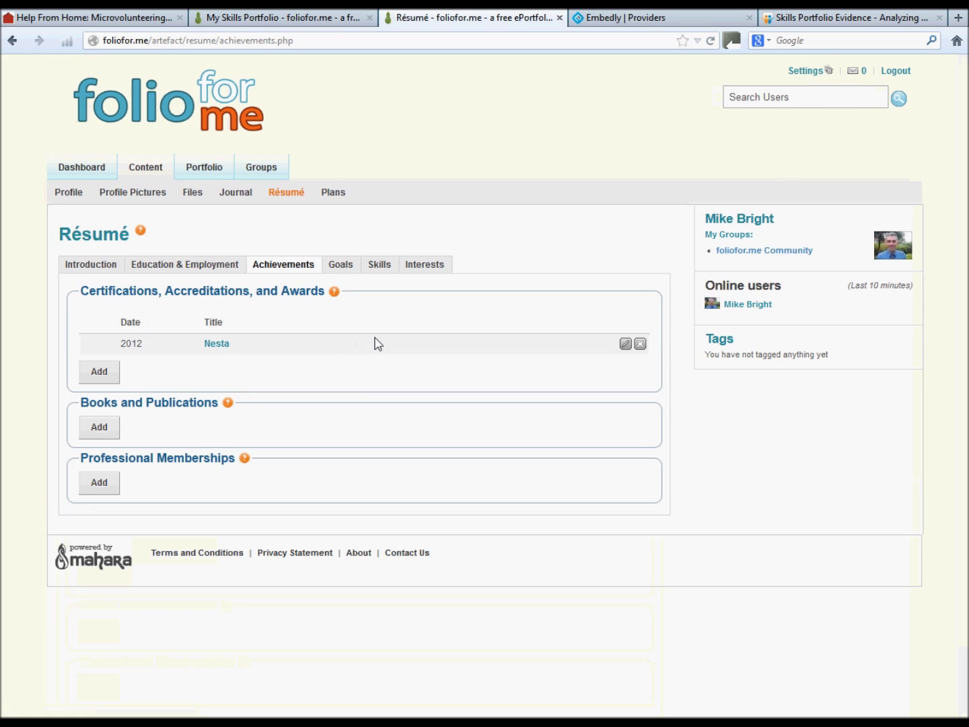
left_click(208, 172)
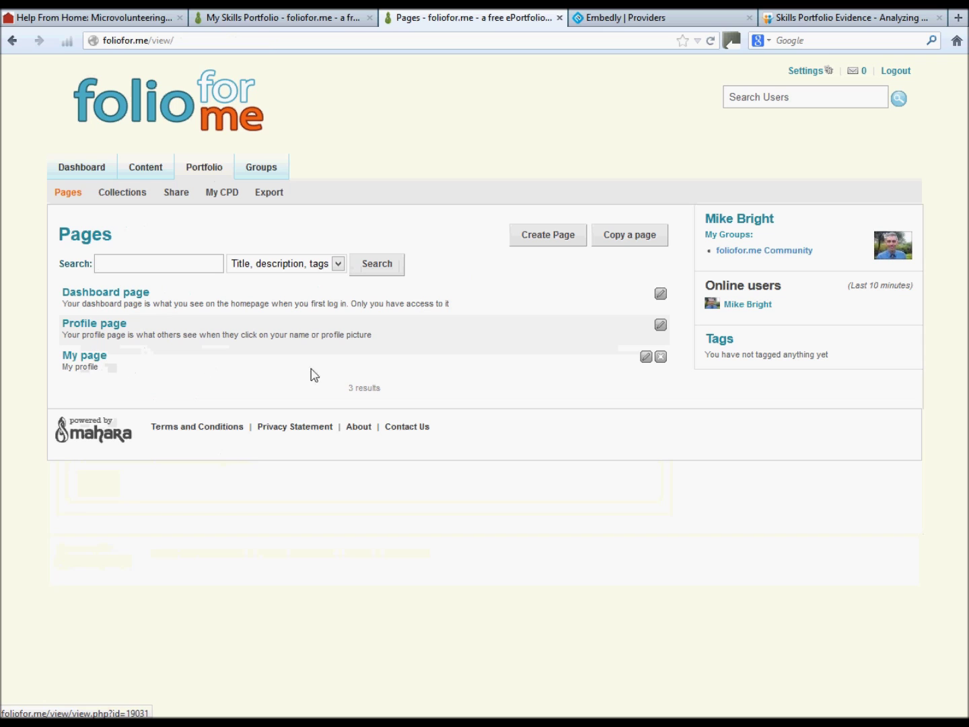
- Set the untitled résumé block to Certifications with title 'Awards', then preview My page
left_click(646, 358)
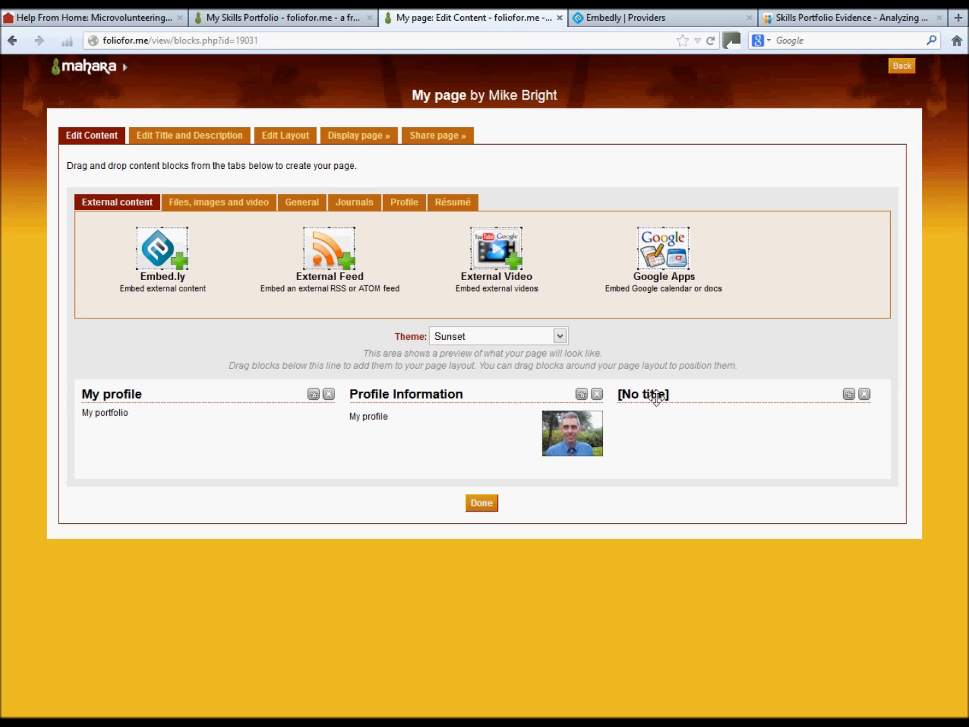
left_click(849, 396)
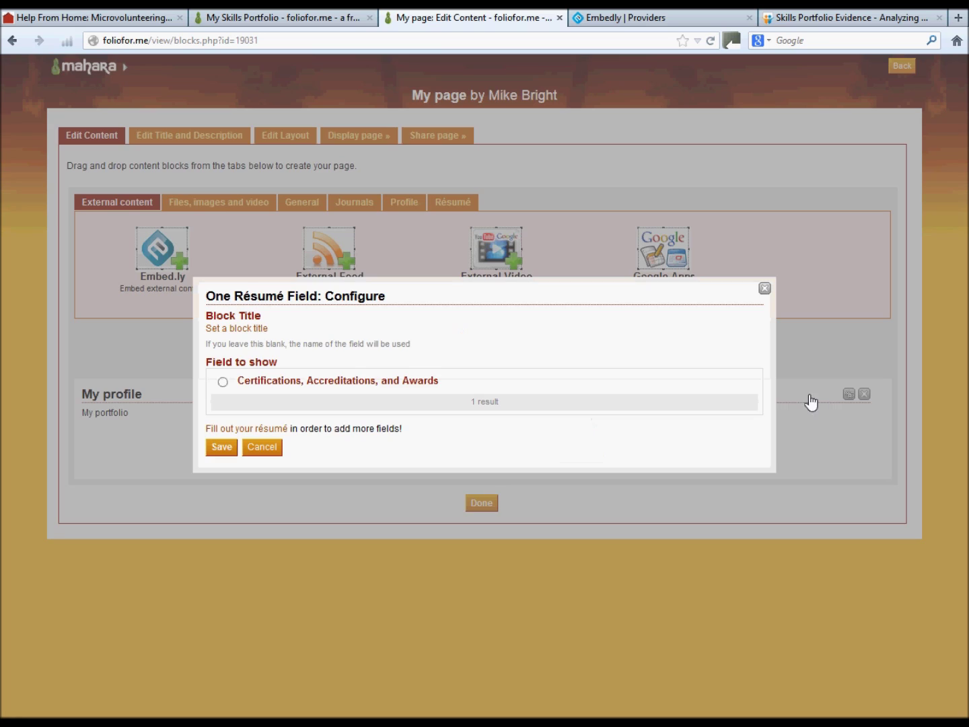
left_click(223, 383)
left_click(244, 329)
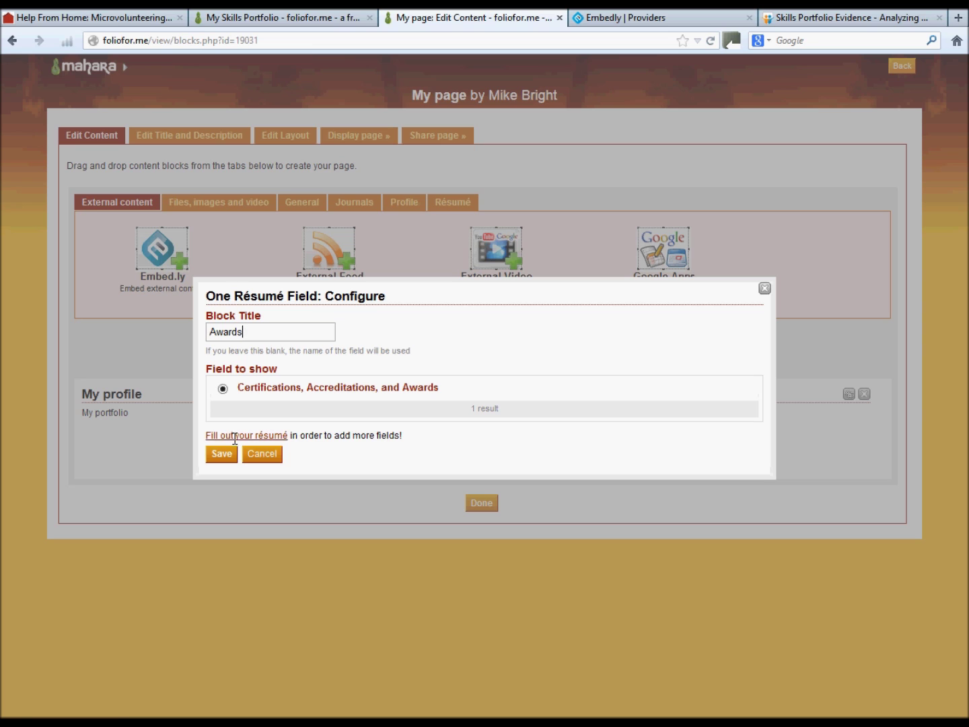
left_click(222, 455)
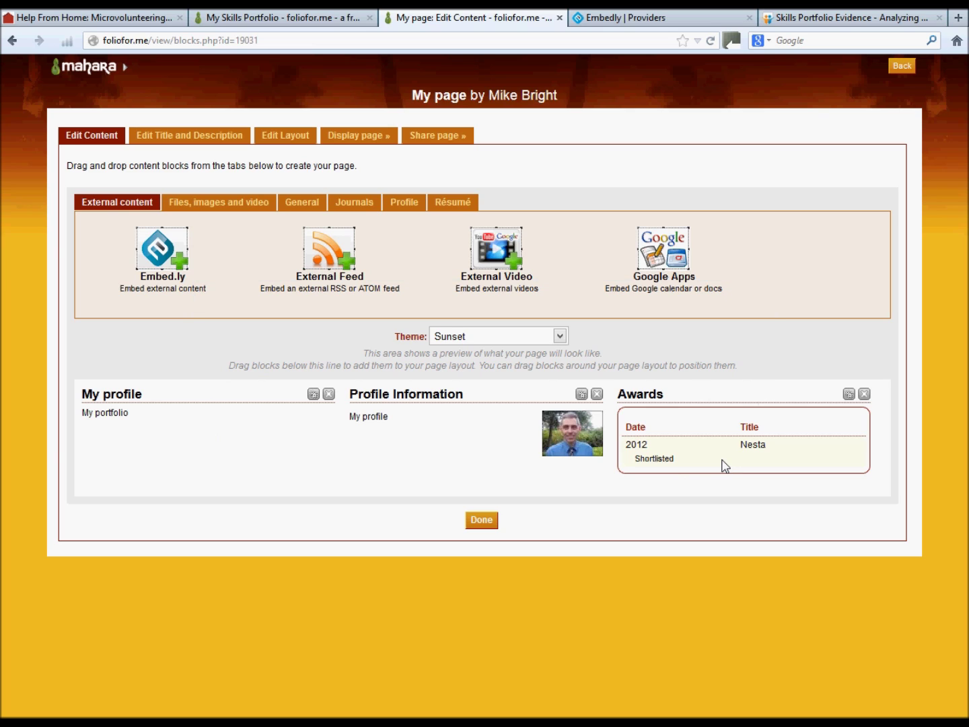
left_click(356, 140)
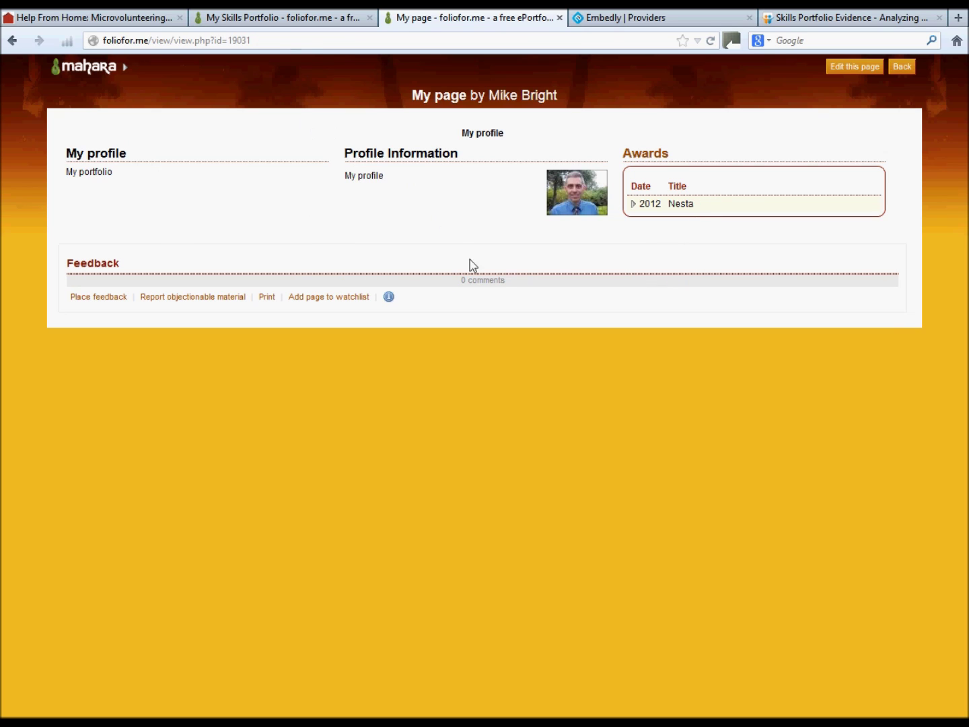
left_click(862, 65)
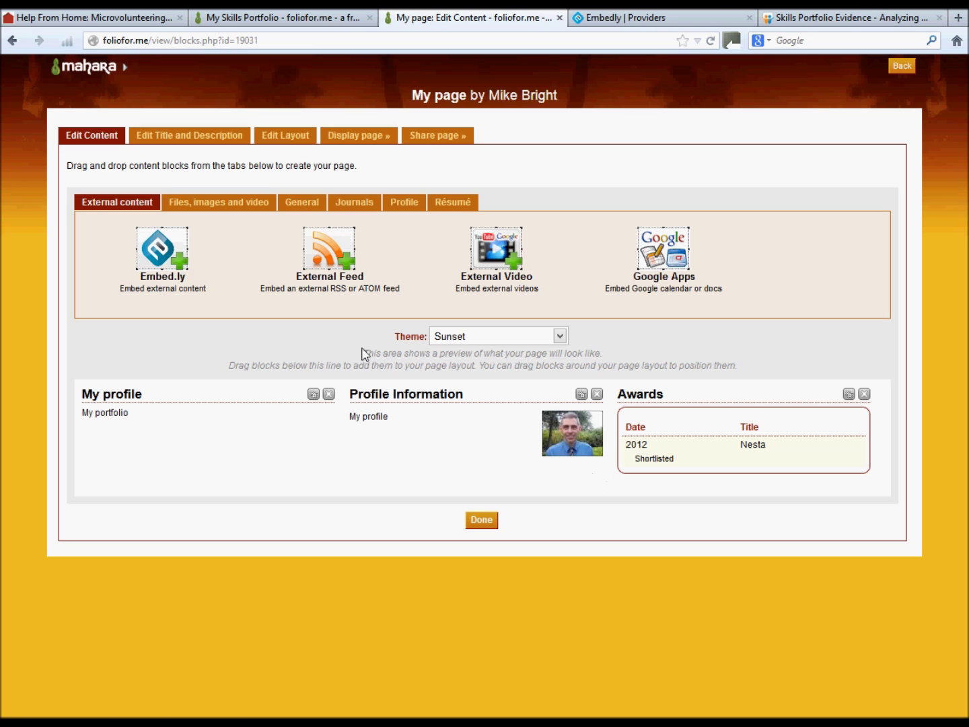
left_click(217, 205)
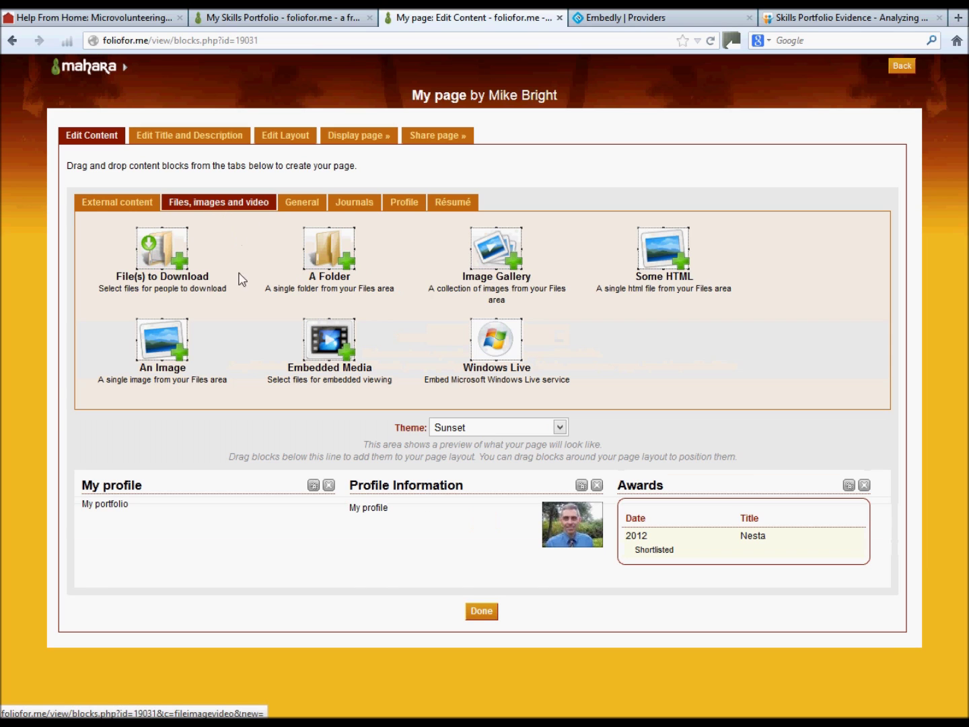
- Add a File(s) to Download block and pick the skills timesheet spreadsheet for upload
left_click_drag(156, 255, 164, 535)
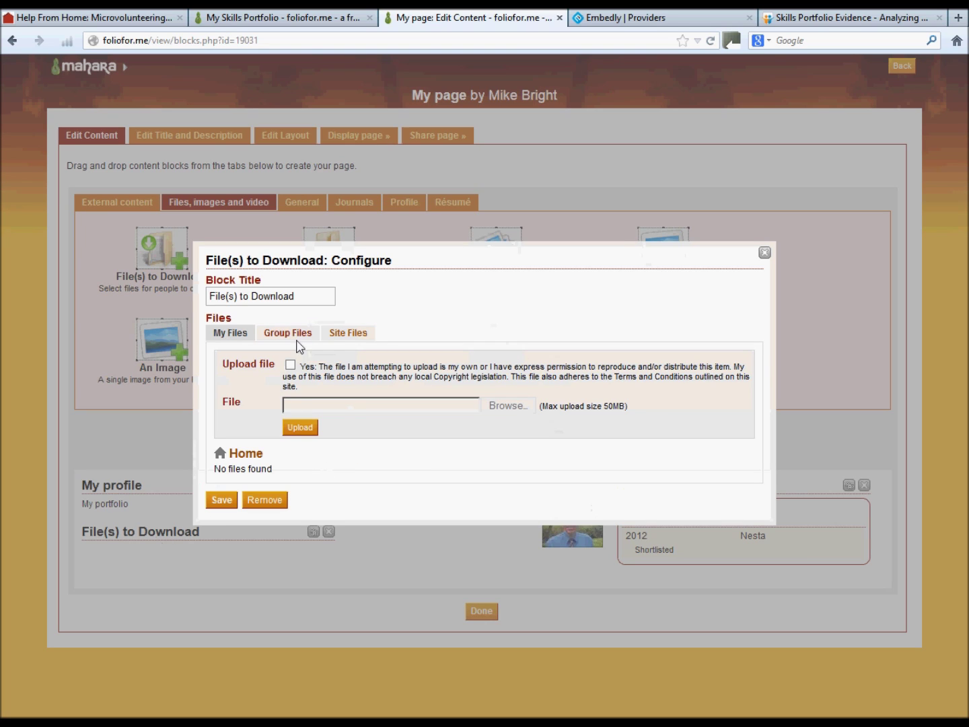
left_click(291, 365)
left_click(512, 406)
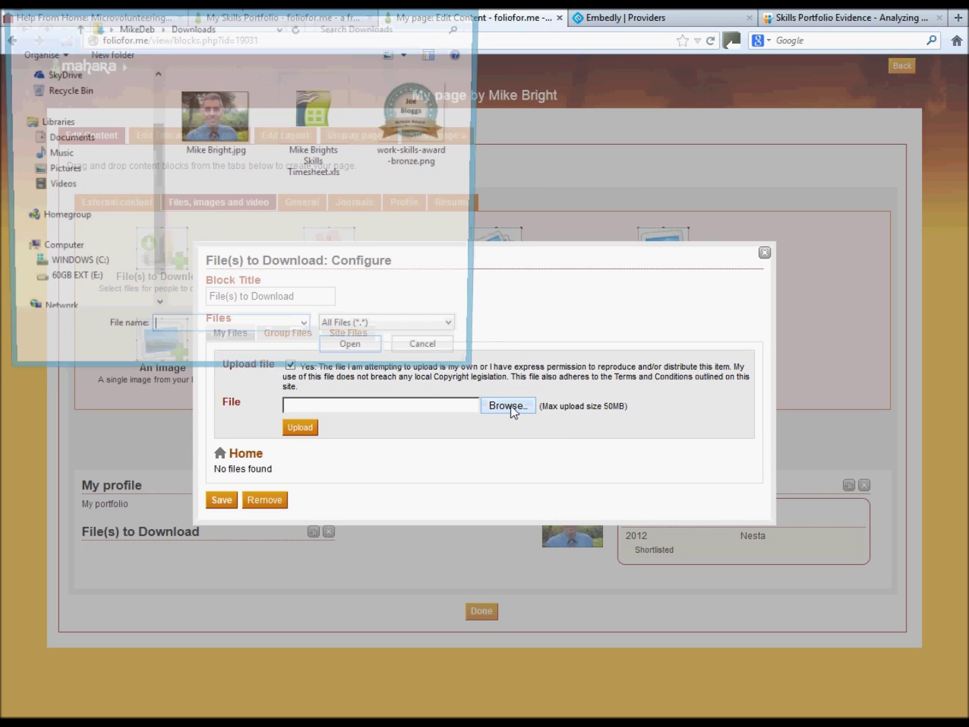
left_click(314, 125)
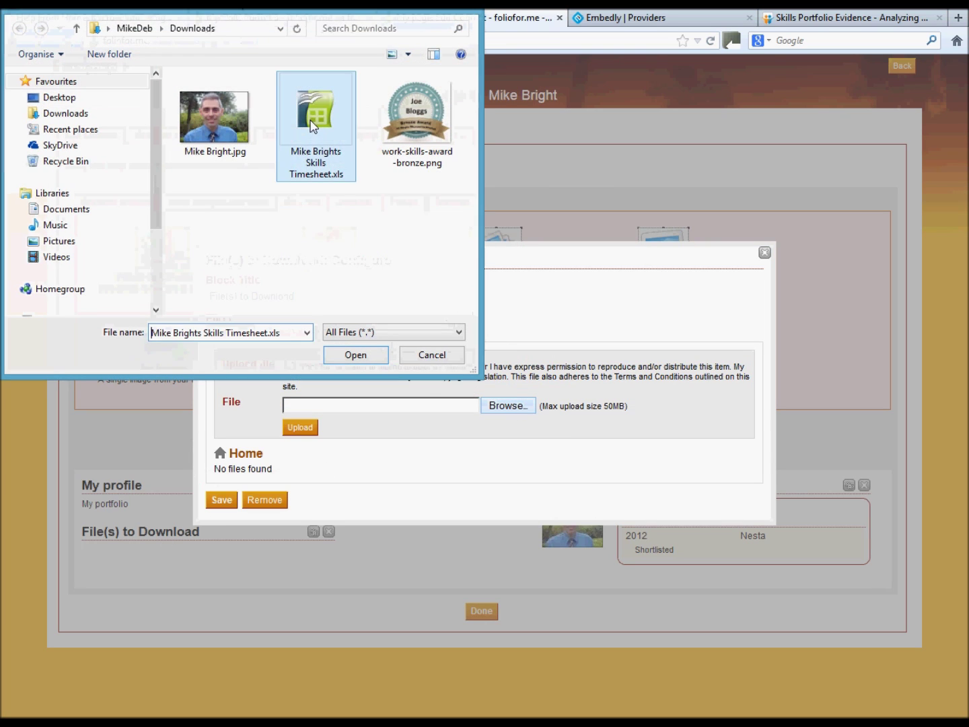
left_click(357, 355)
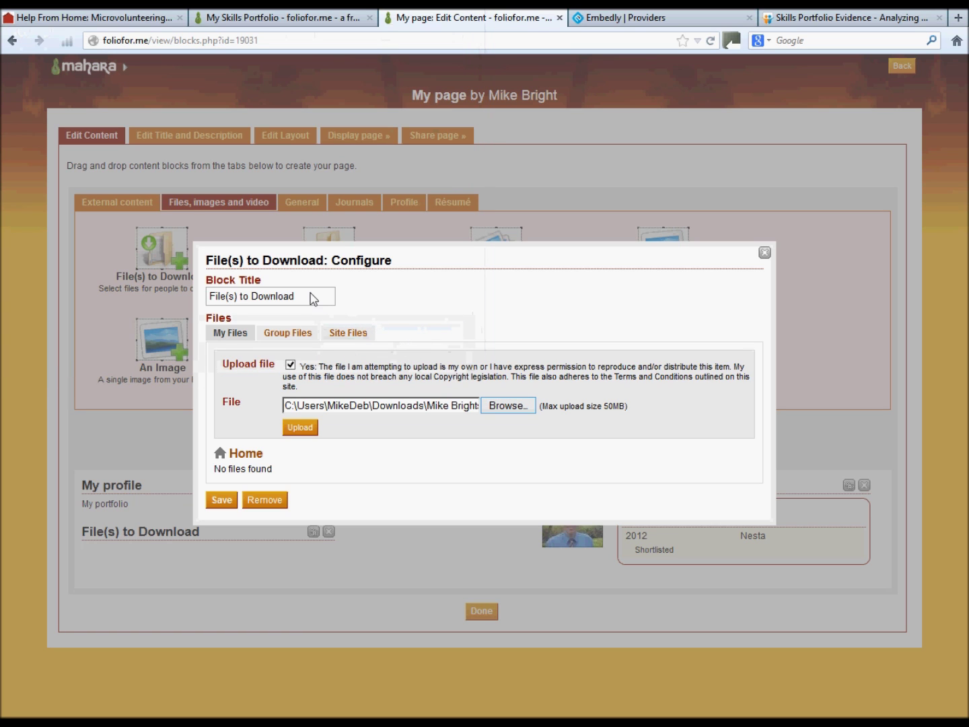
- Title the block 'Downloads', upload the timesheet, save the block and finish editing
left_click_drag(312, 296, 192, 293)
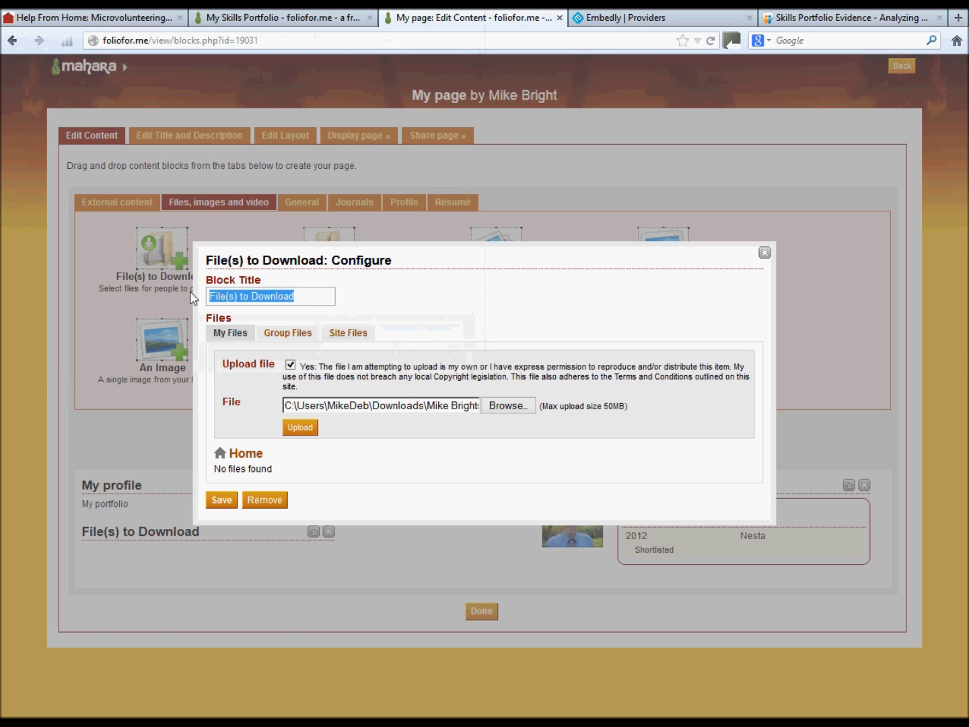
type("Downloads")
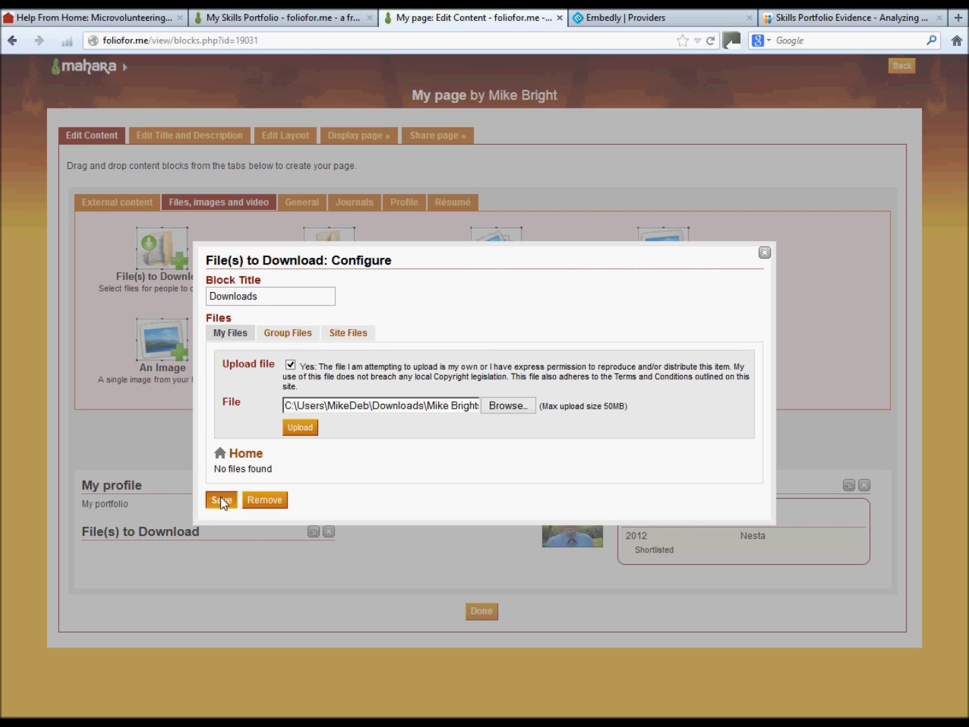
left_click(296, 429)
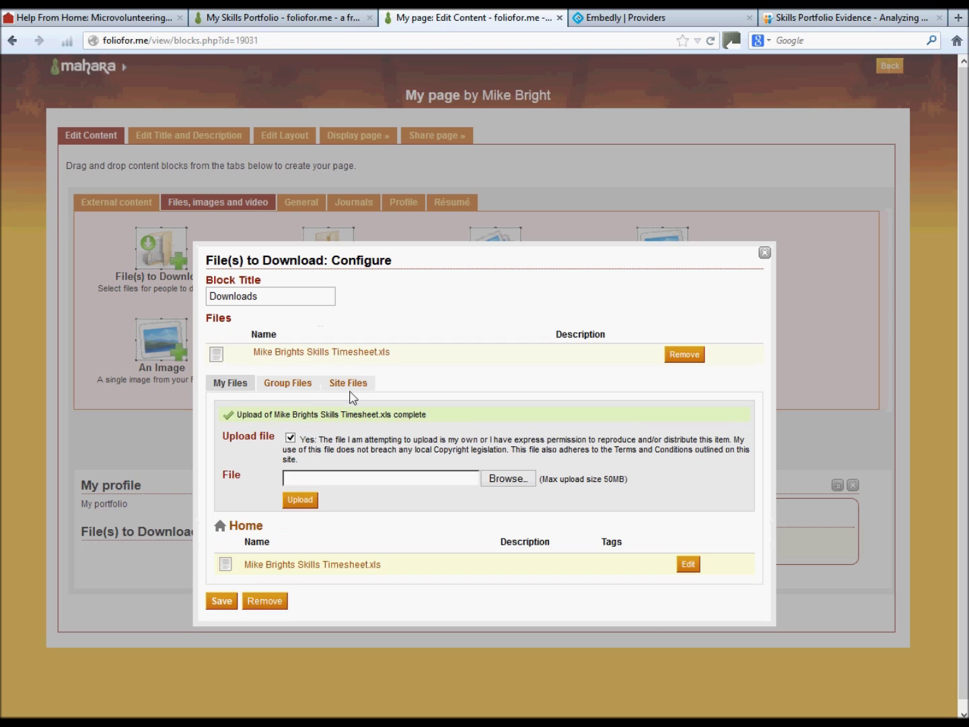
left_click(222, 604)
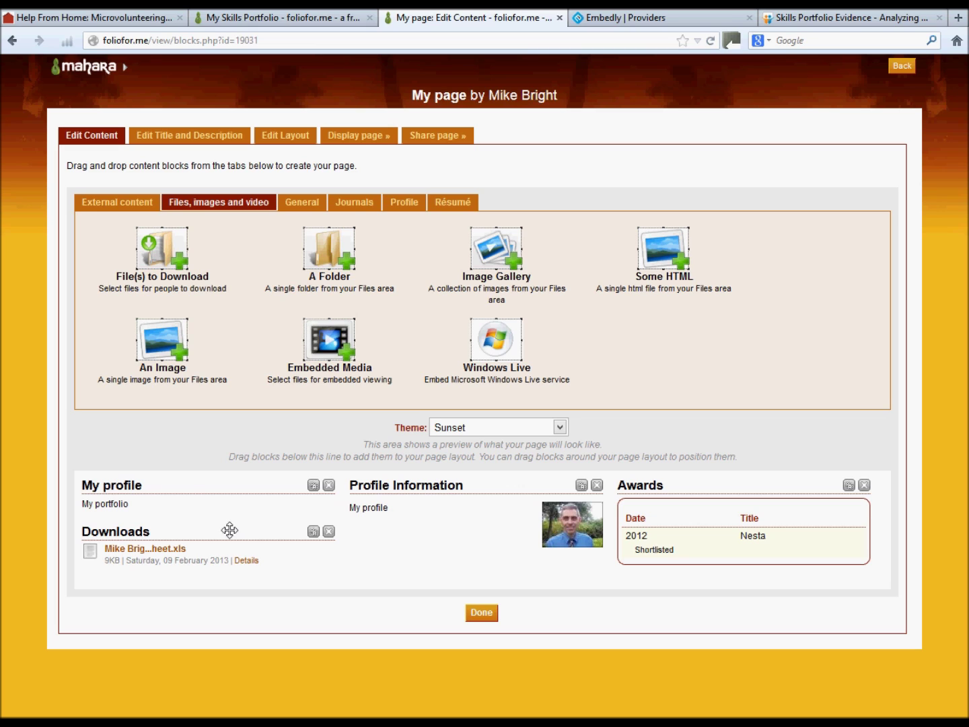
left_click(484, 614)
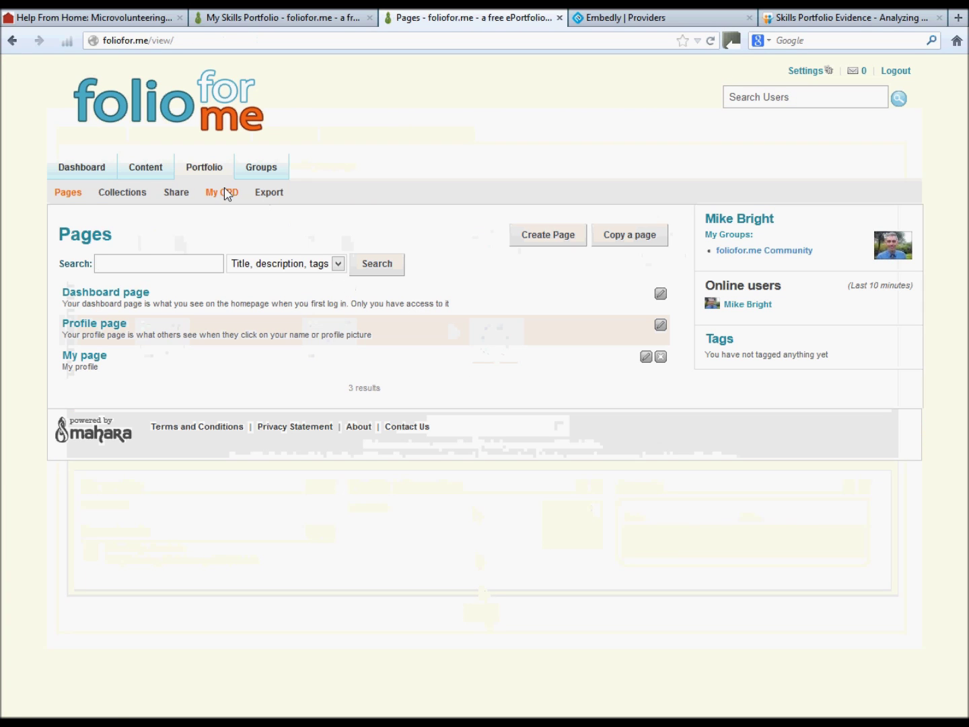
- Create and save a journal entry titled 'Today' with the body 'My actions'
left_click(149, 170)
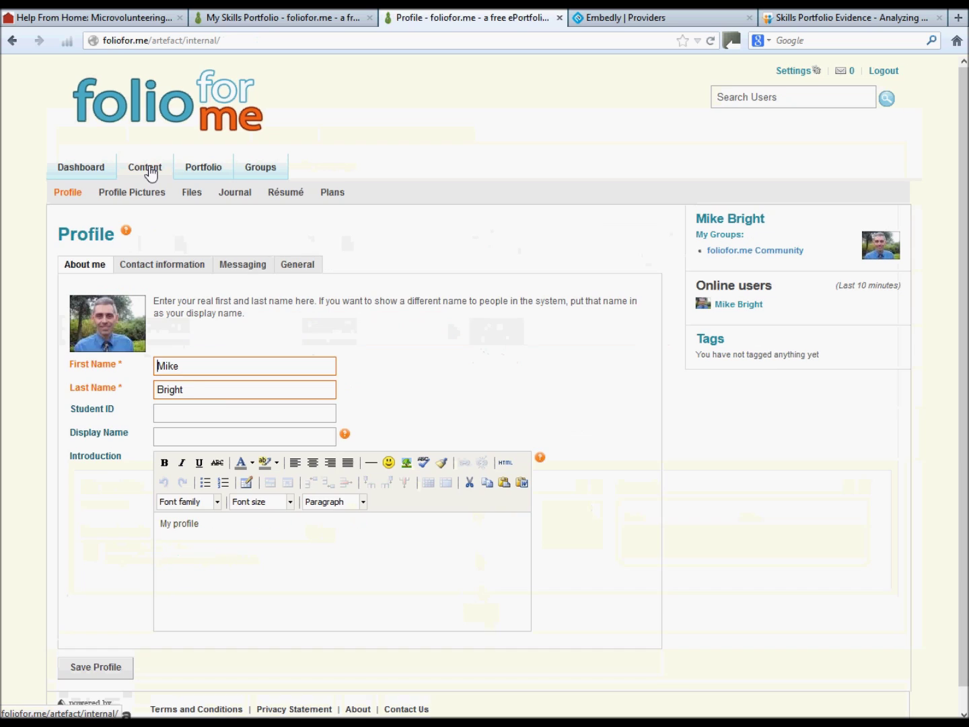
left_click(235, 193)
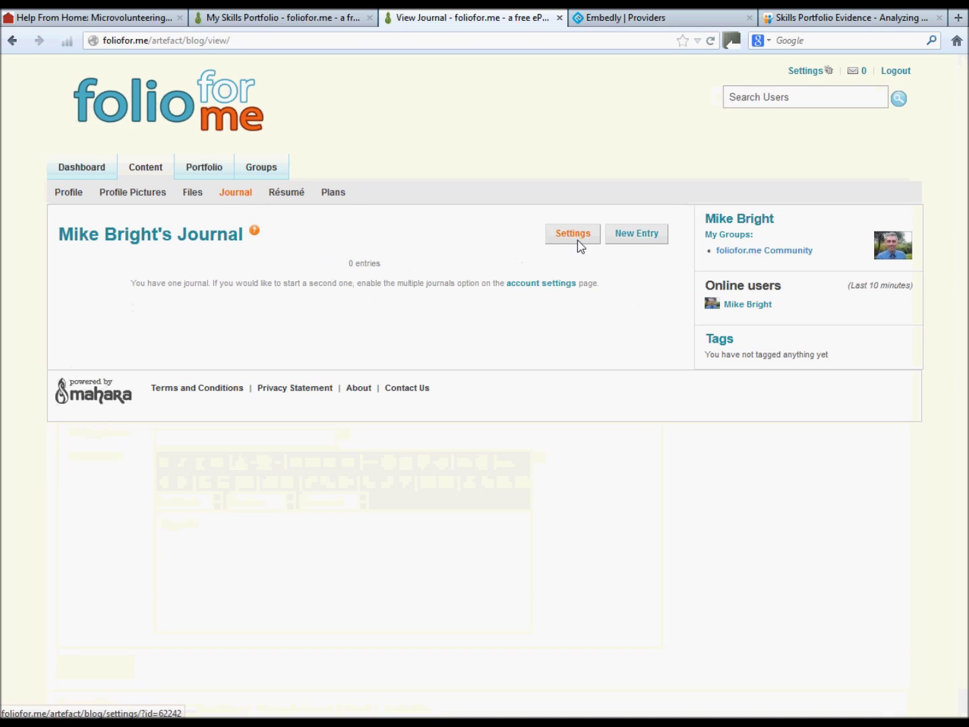
left_click(642, 237)
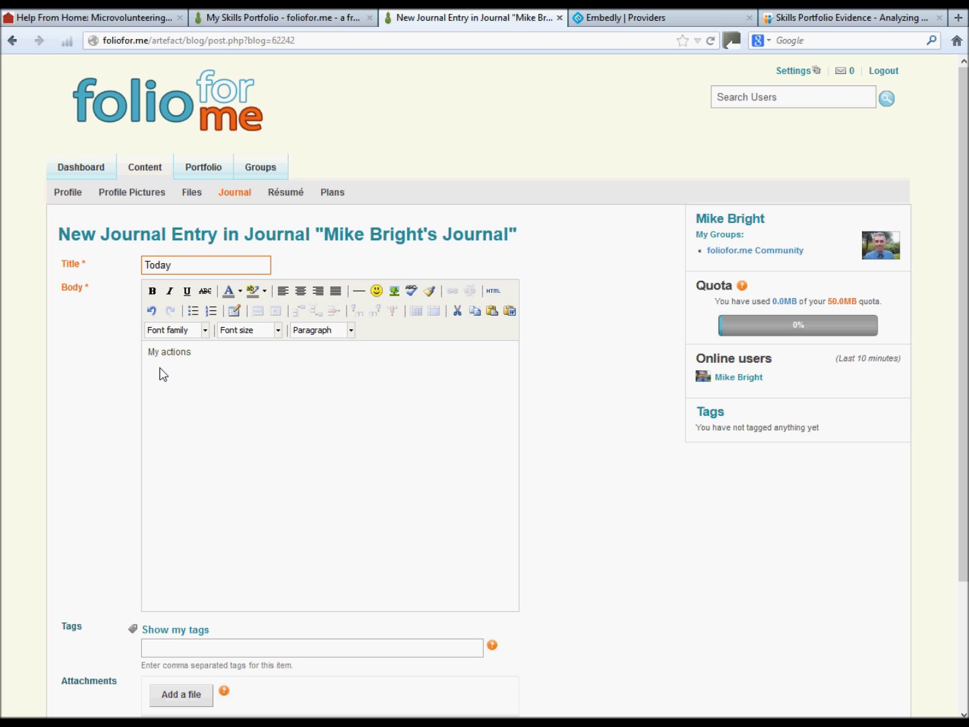
scroll(150, 596, "down", 4)
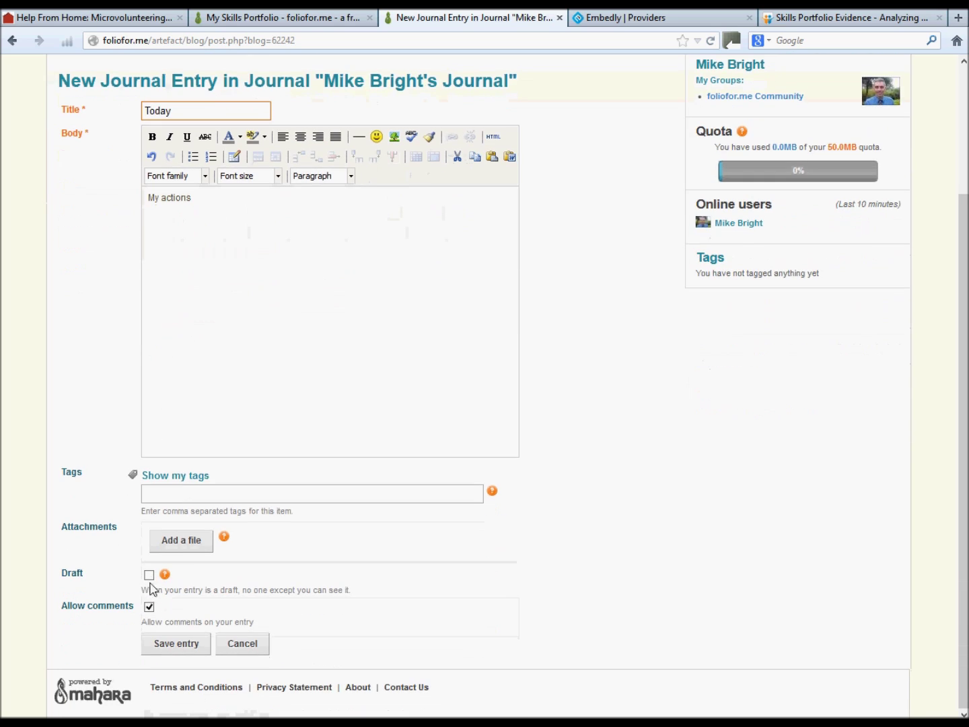
left_click(179, 645)
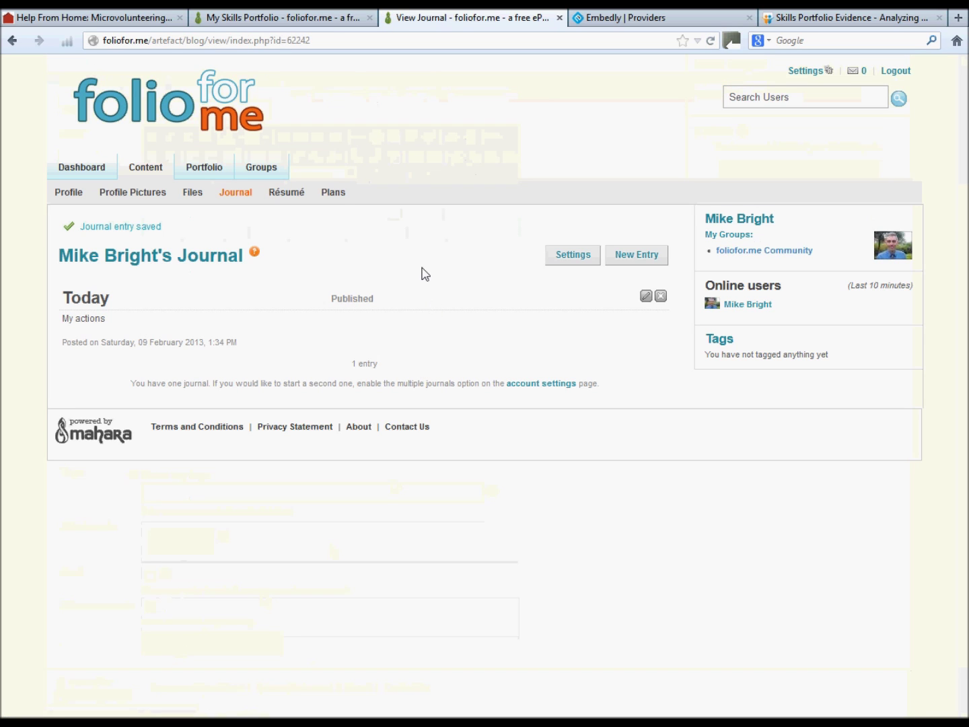
left_click(210, 172)
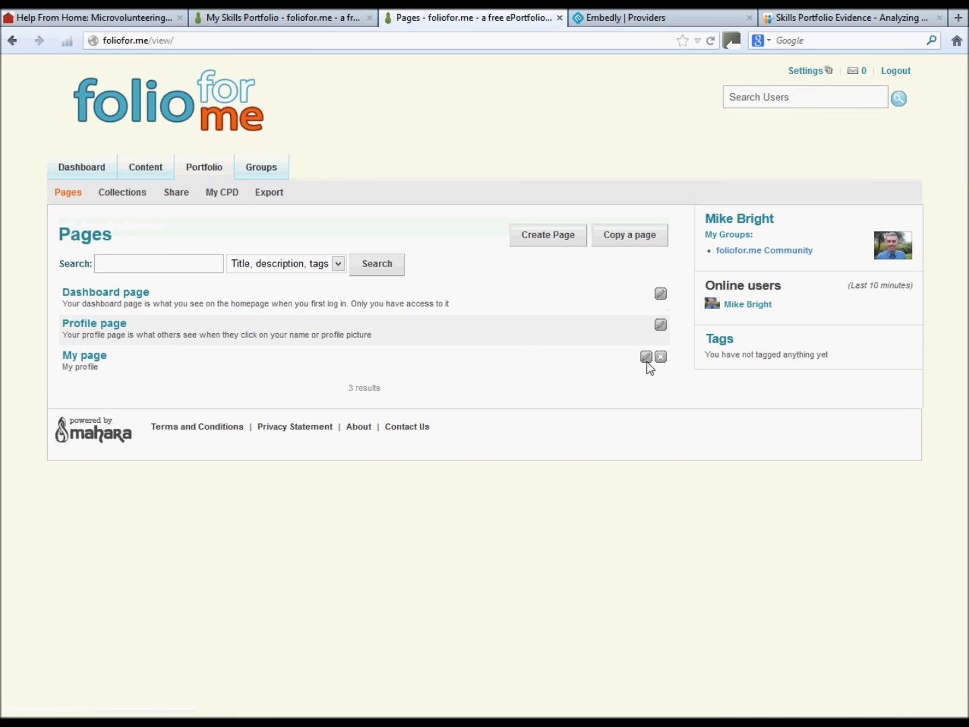
- Add a Recent Journal Entries block titled 'Journal' below Profile Information on My page
left_click(647, 358)
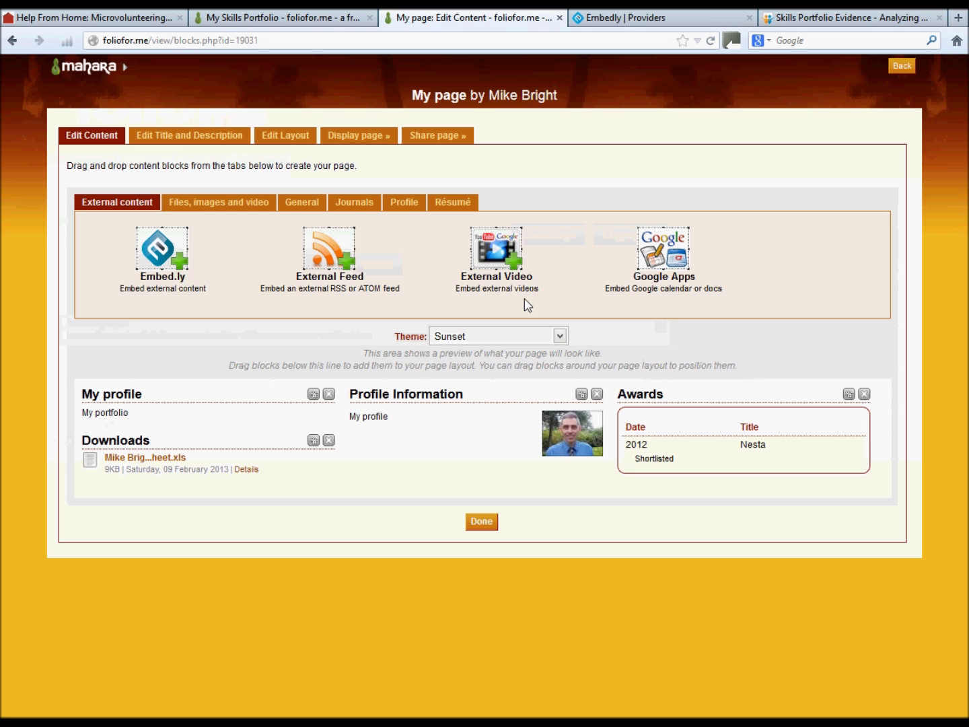
left_click(354, 204)
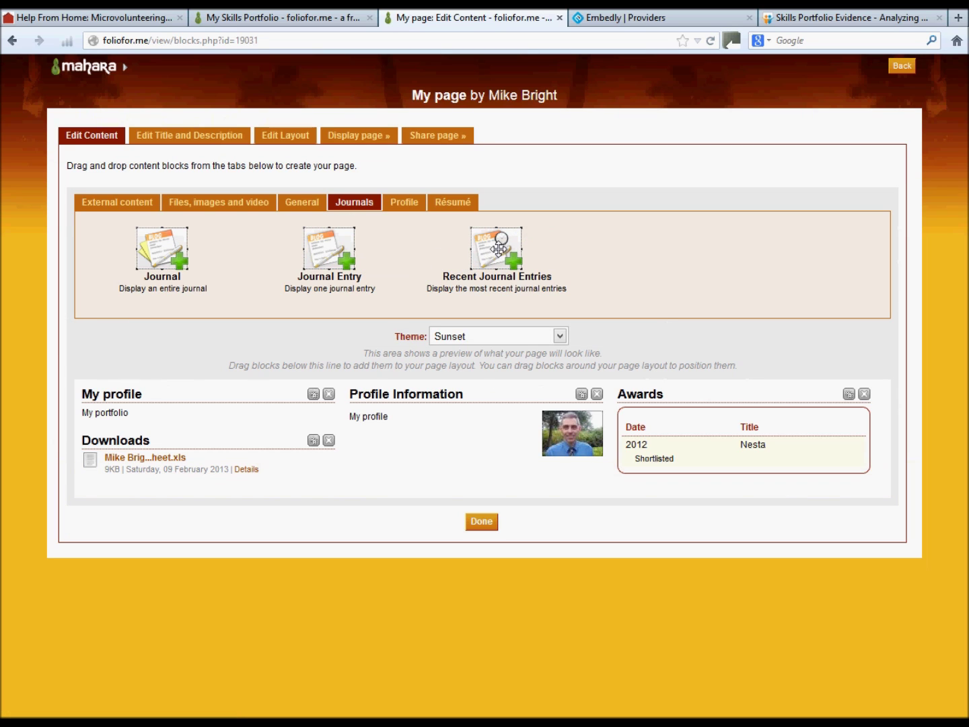
left_click_drag(498, 251, 469, 488)
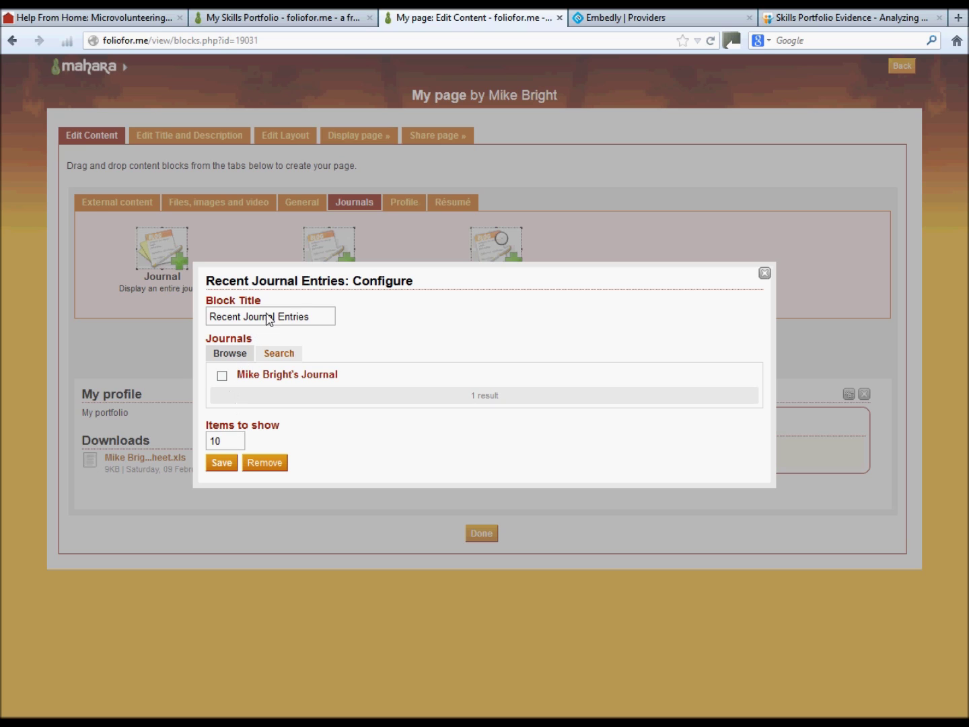
triple_click(293, 317)
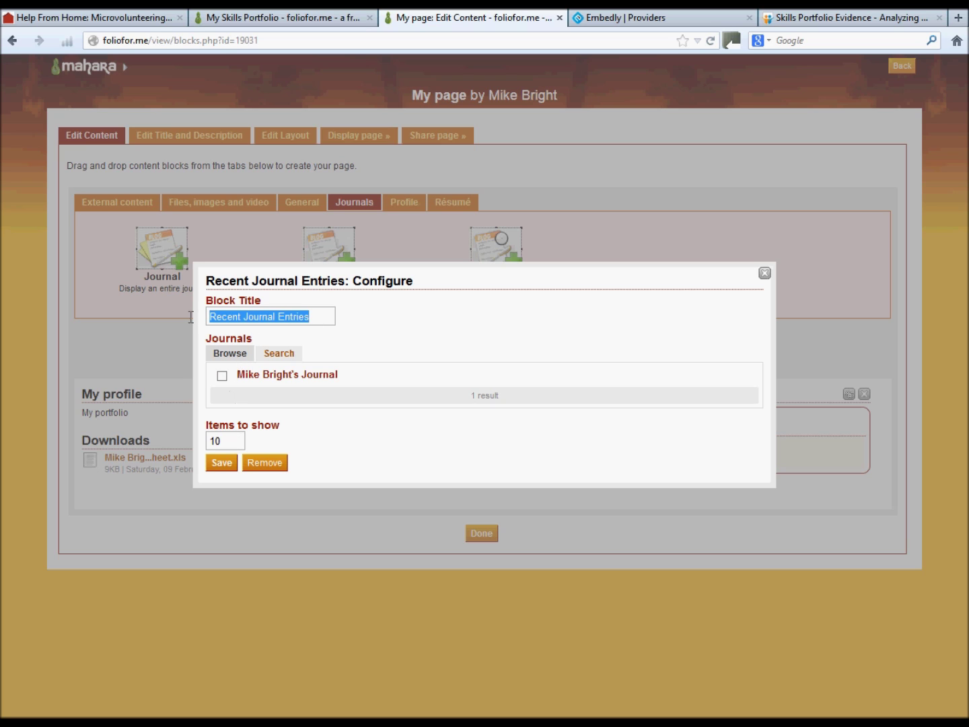
type("Journal")
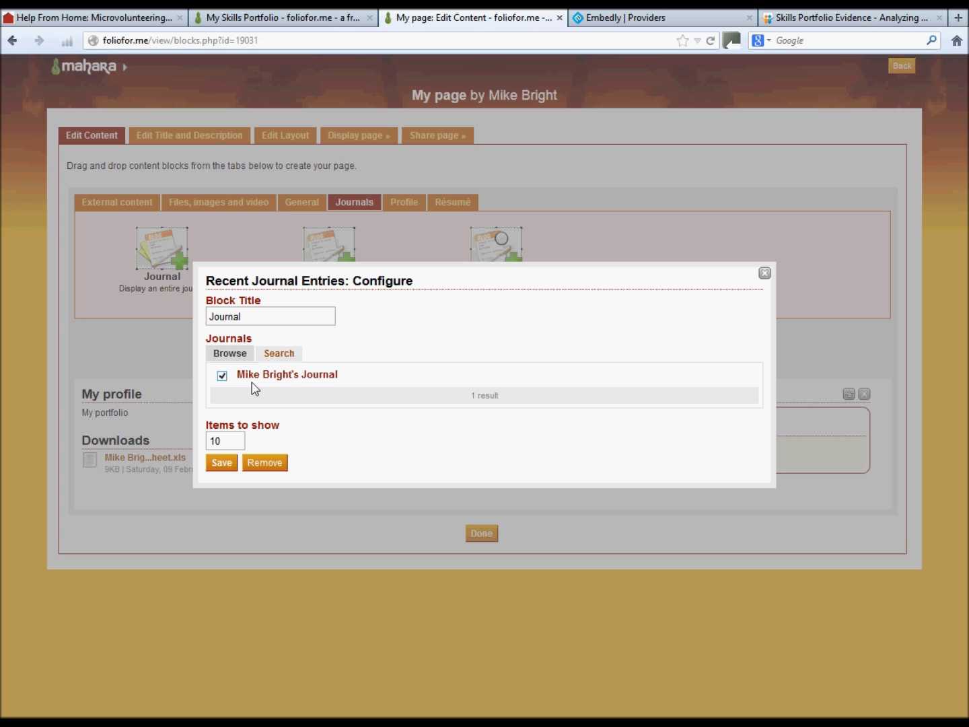
left_click(222, 462)
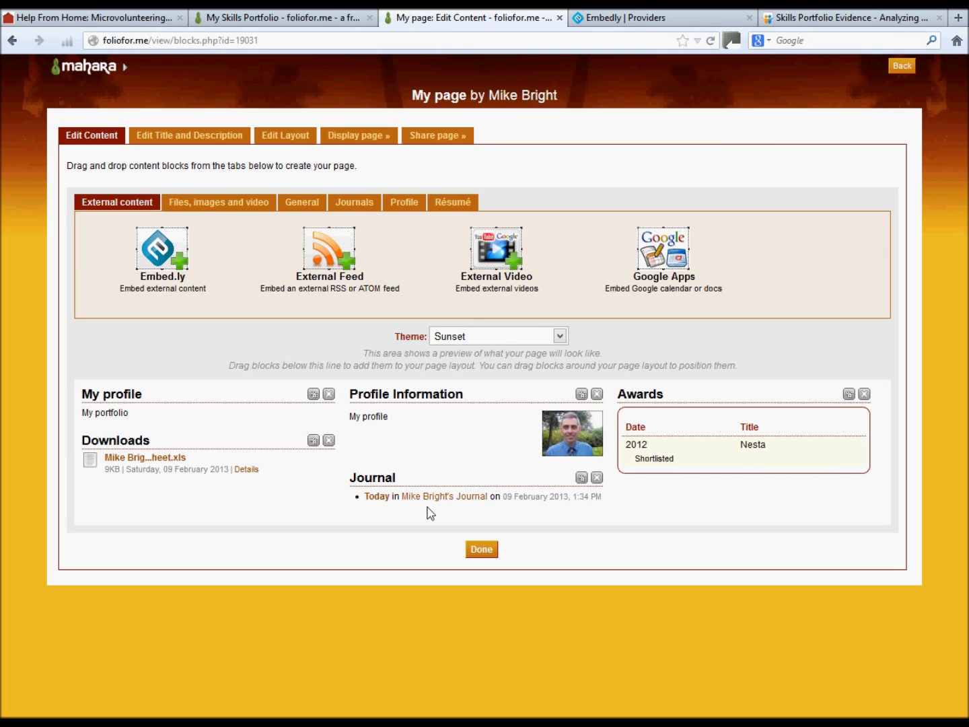
- Create a new folder in Files and open it
left_click(482, 551)
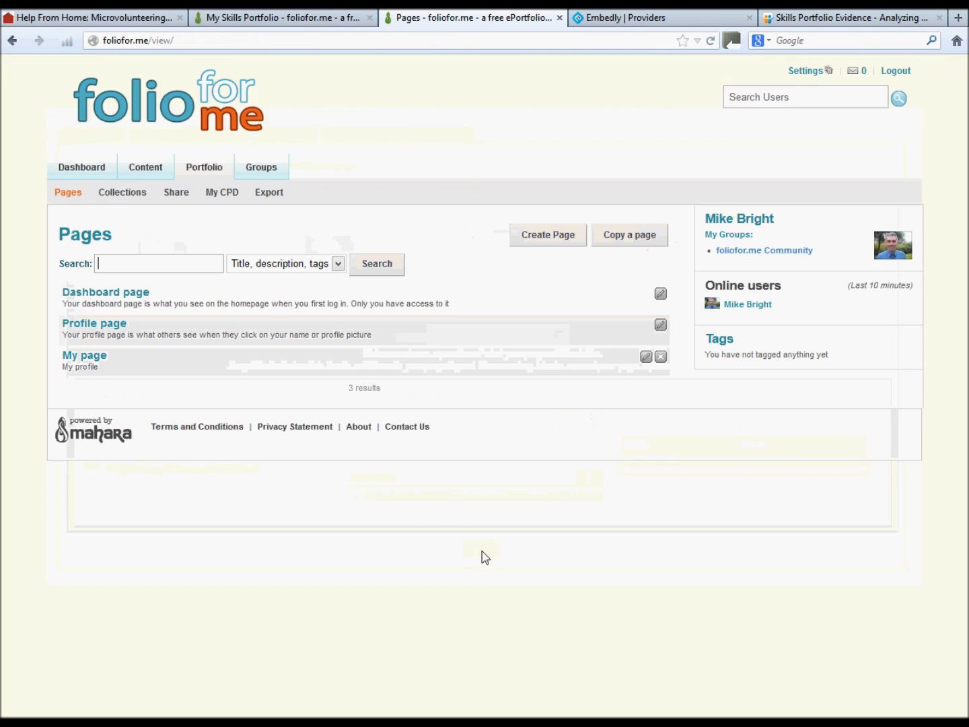
left_click(149, 173)
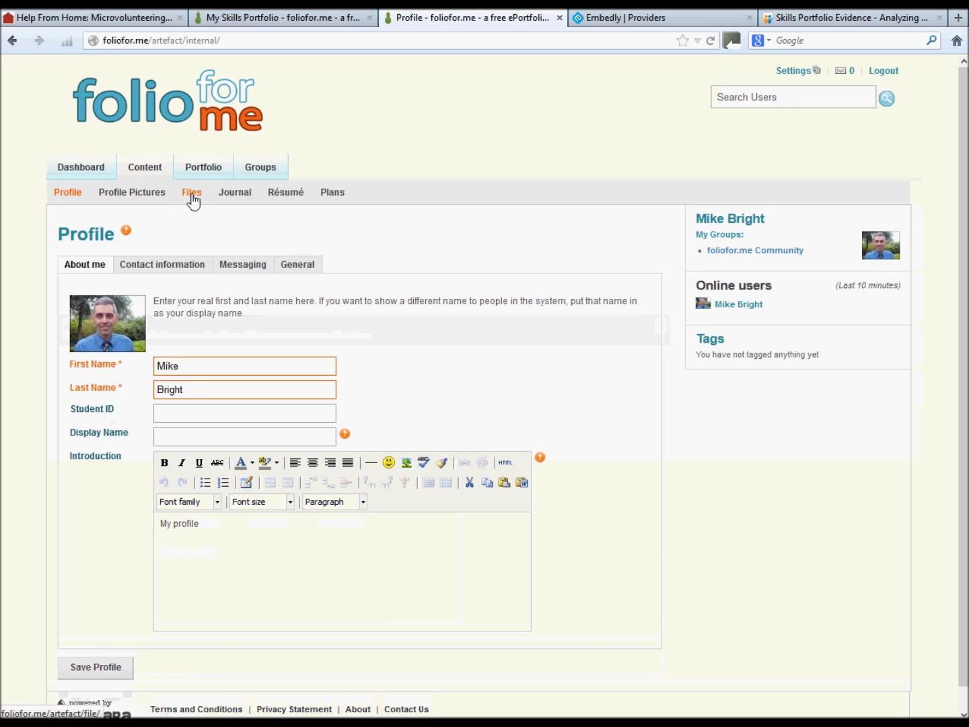
left_click(193, 195)
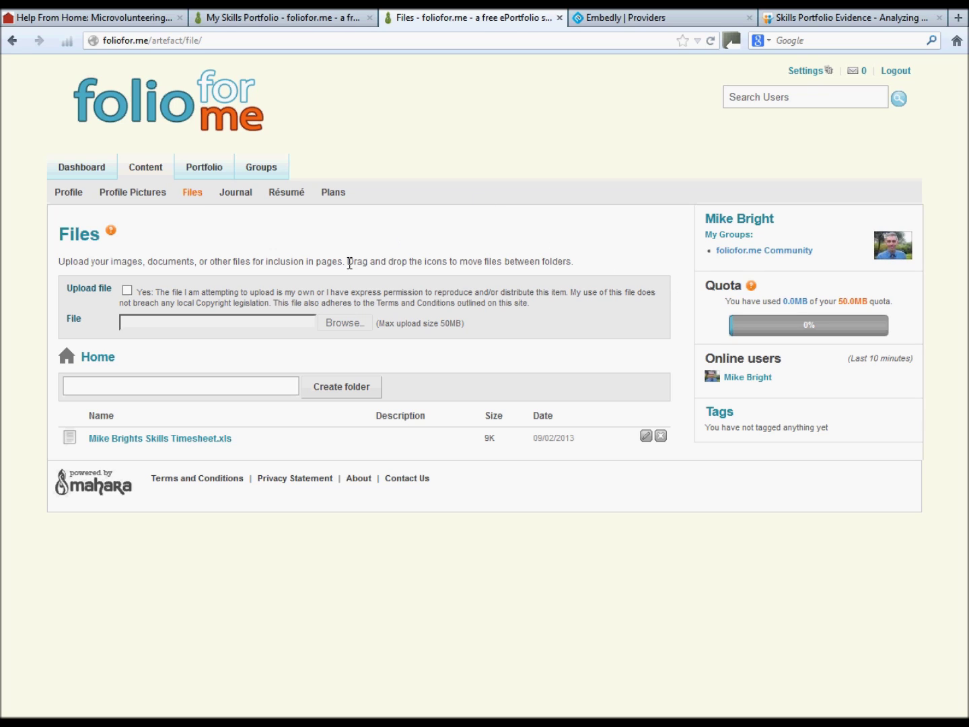
left_click(343, 389)
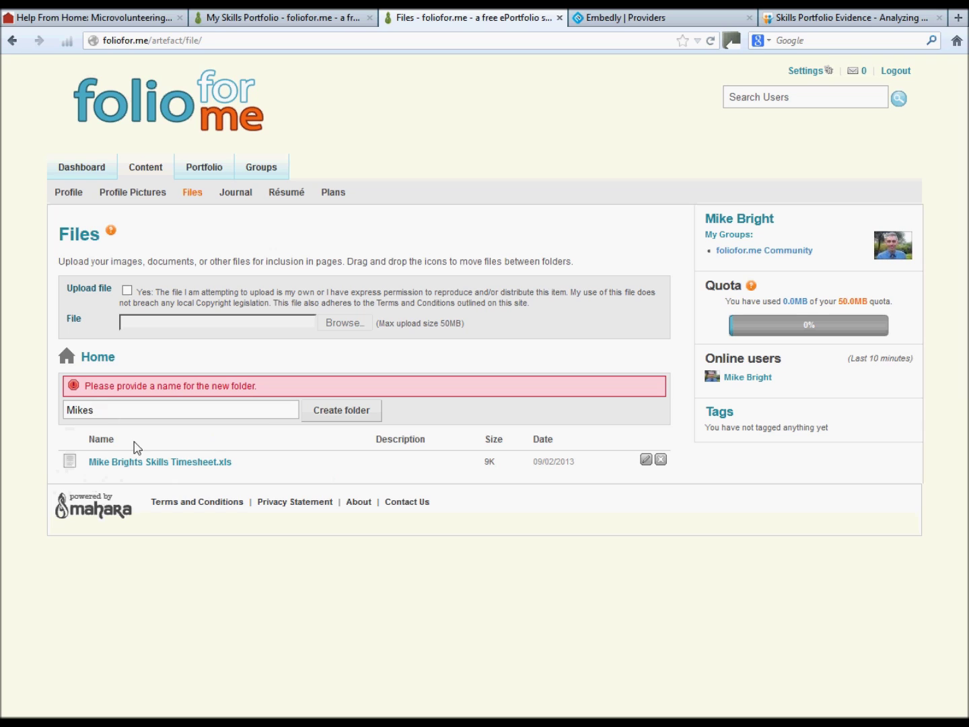
left_click(329, 412)
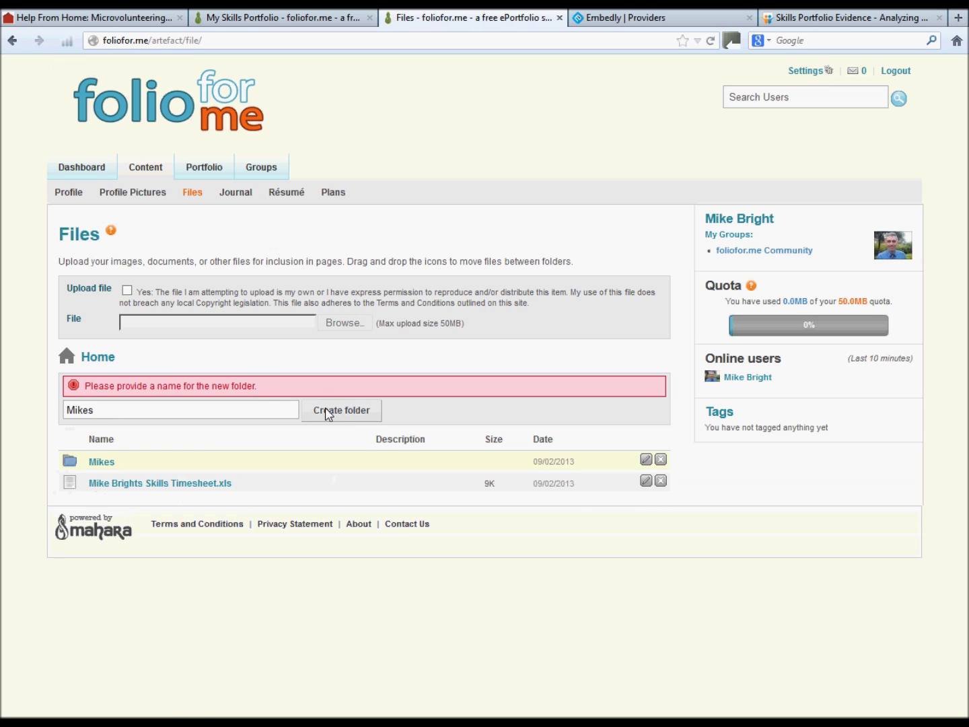
left_click(101, 464)
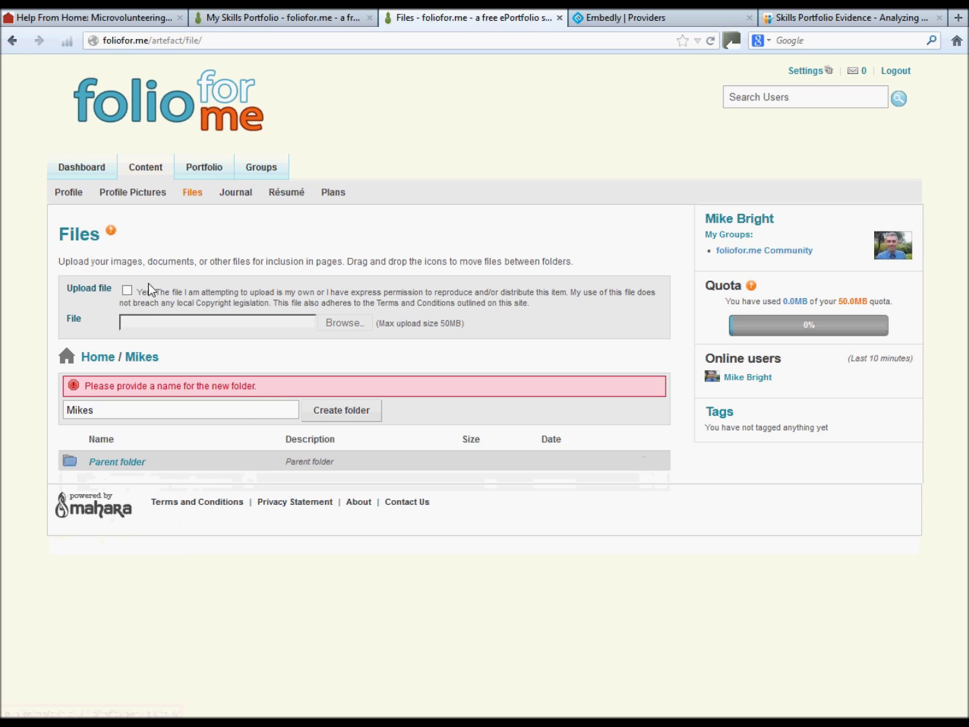
- Upload the profile photo and work-skills-award-bronze.png into the new folder
left_click(127, 291)
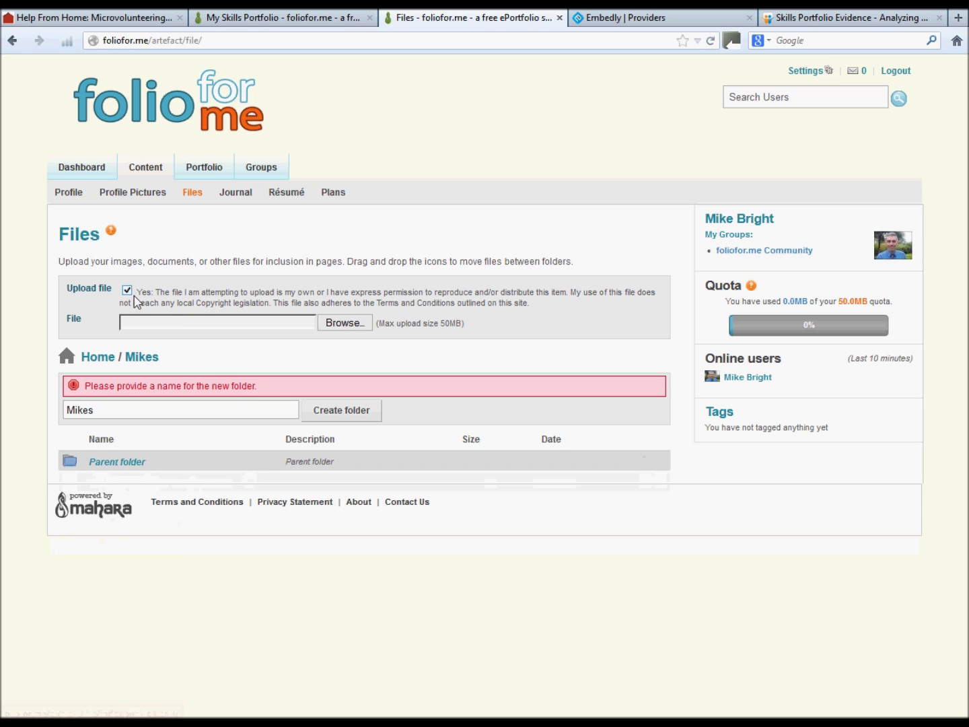
left_click(343, 324)
left_click(214, 127)
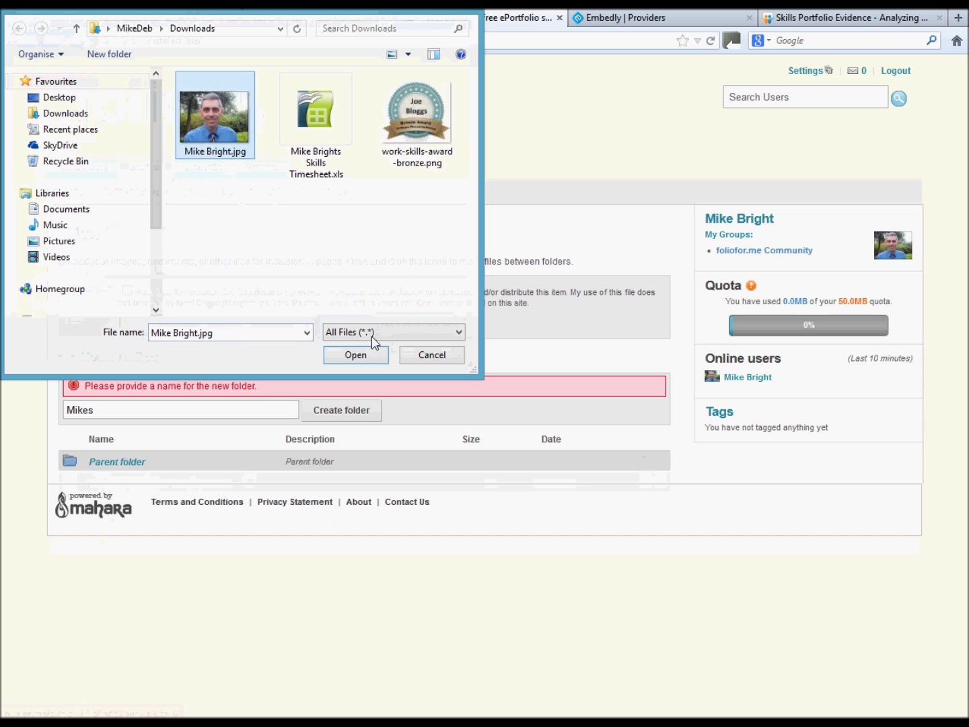
left_click(355, 355)
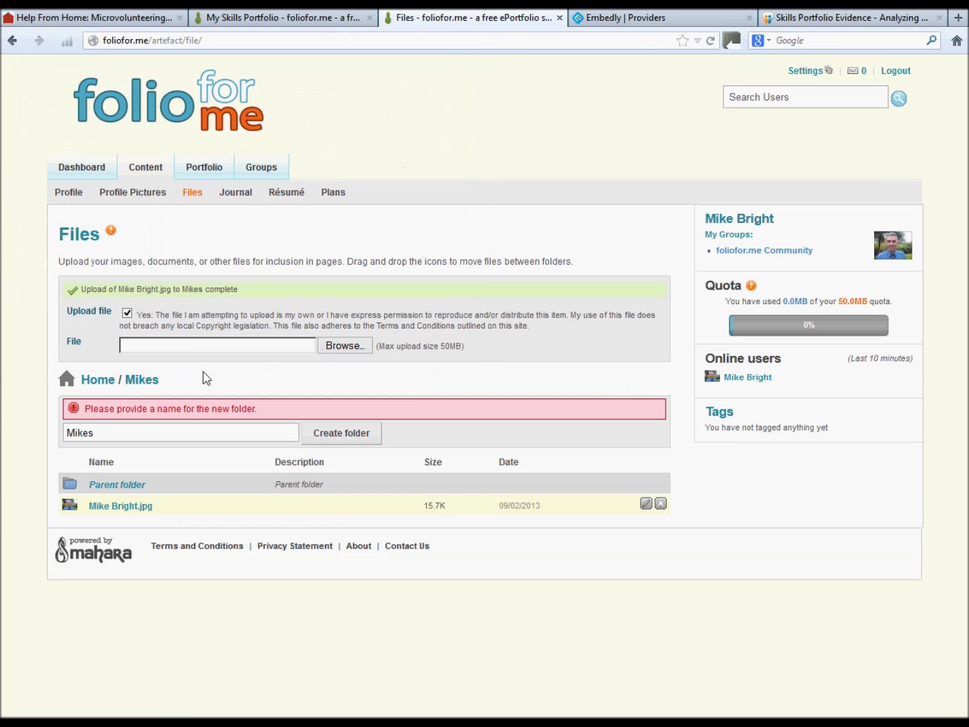
left_click(337, 348)
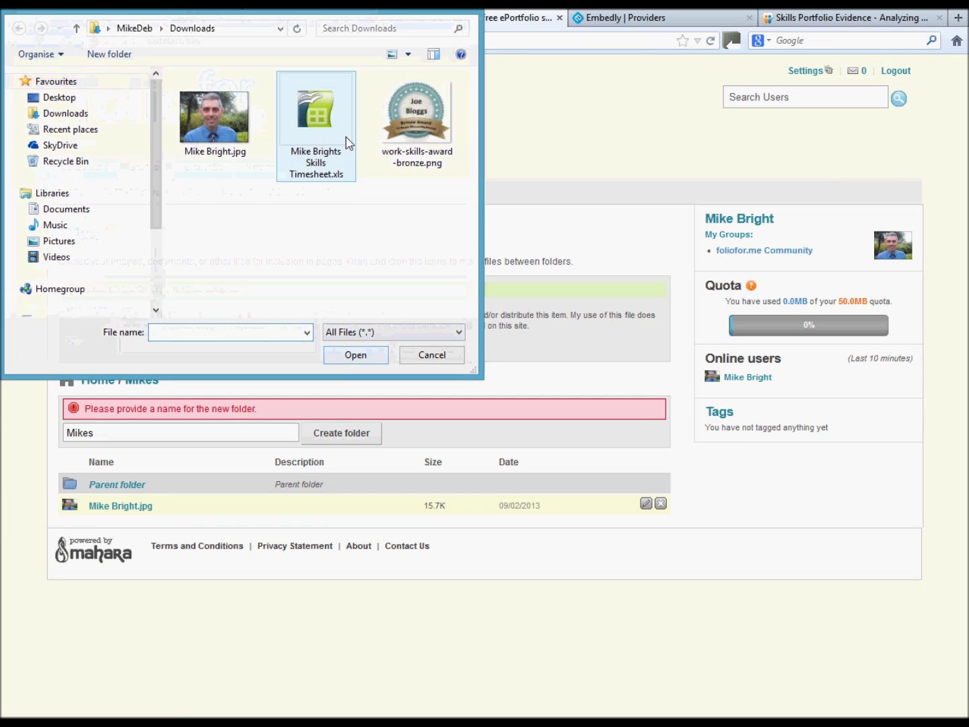
left_click(408, 117)
left_click(358, 361)
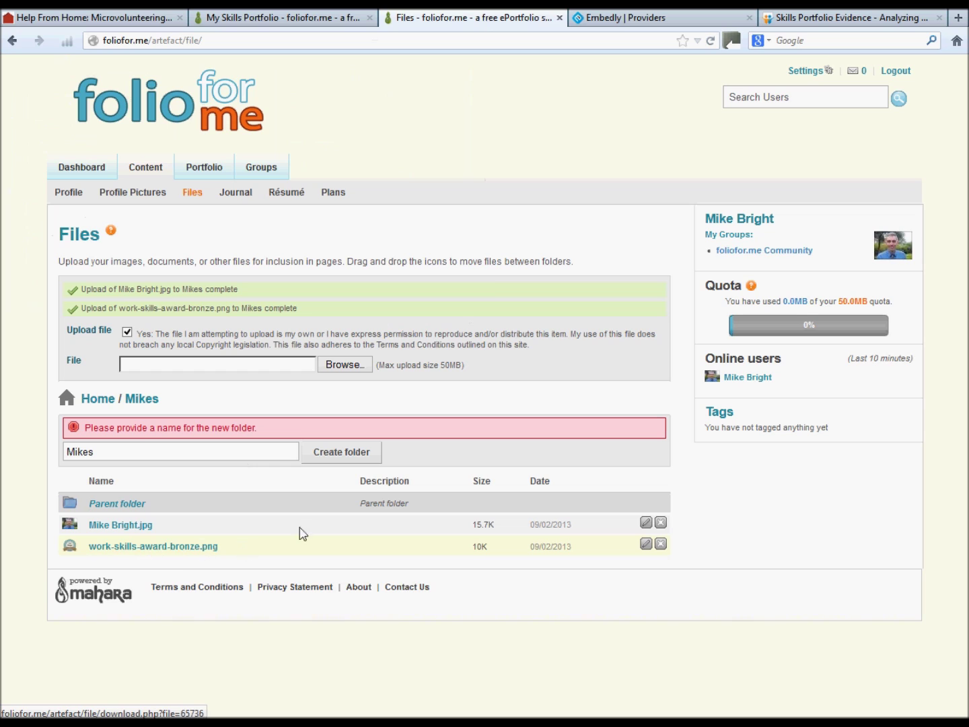
left_click(204, 170)
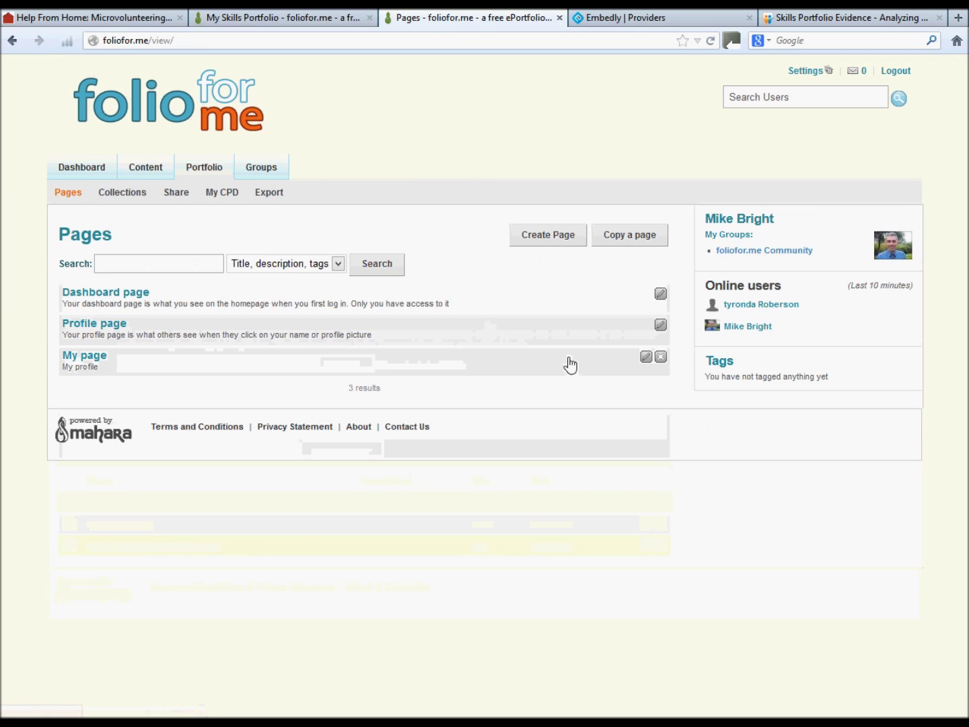
- Add an Image Gallery block under Downloads showing images from the new folder
left_click(646, 358)
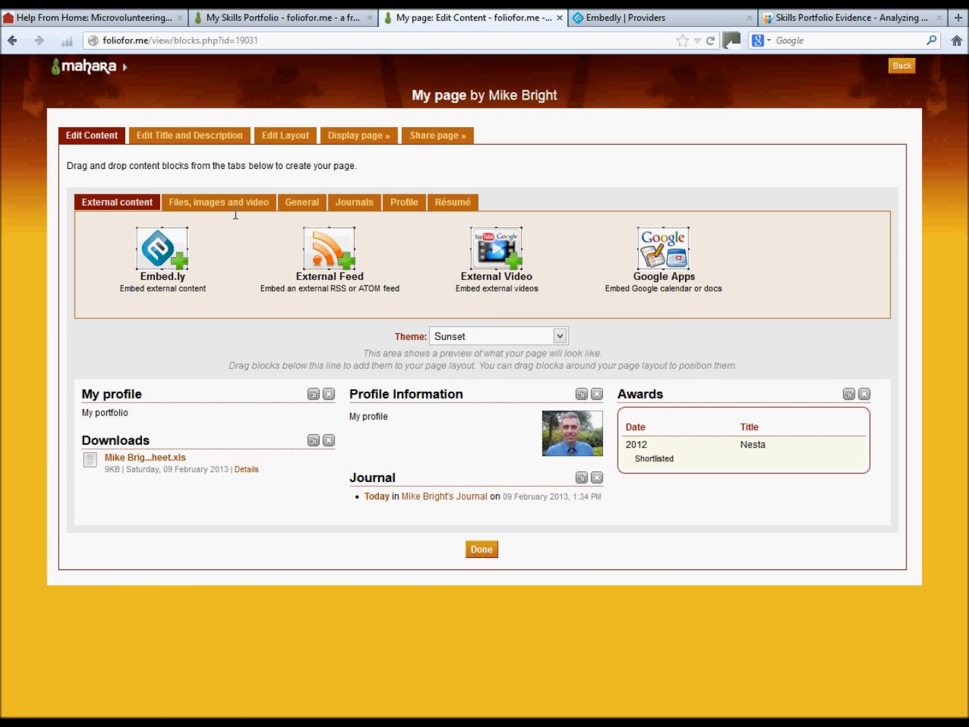
left_click(218, 206)
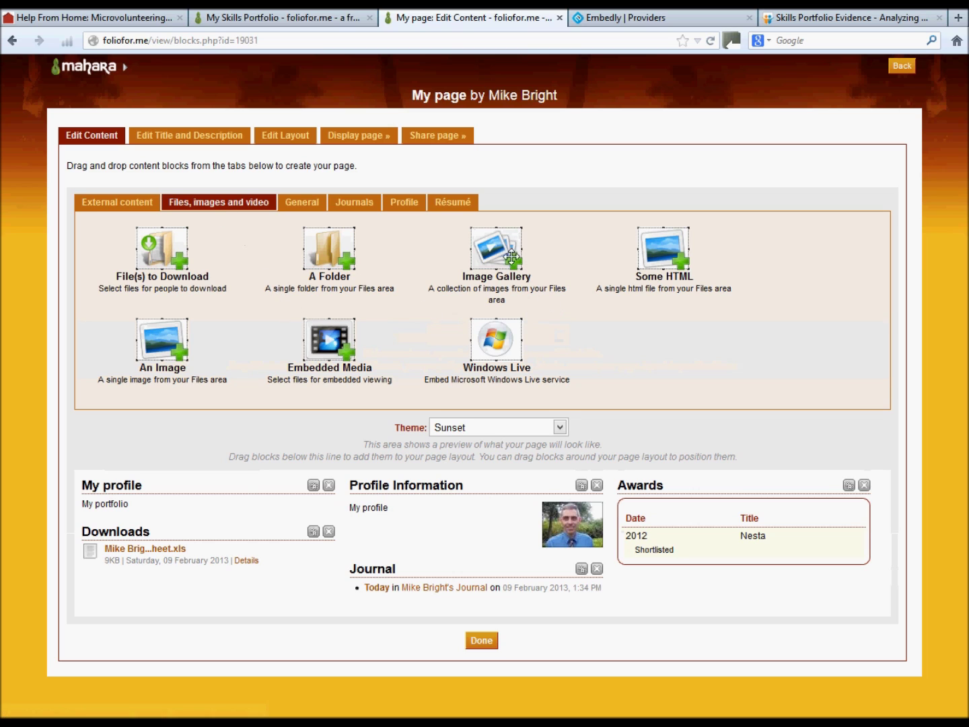
left_click_drag(497, 245, 154, 596)
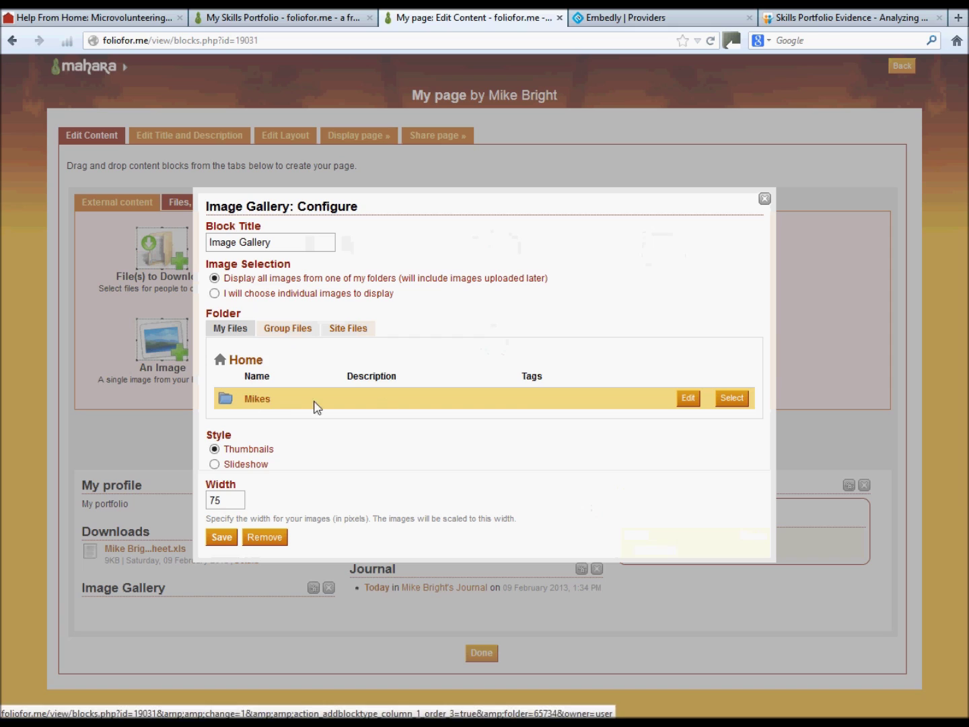
left_click(732, 397)
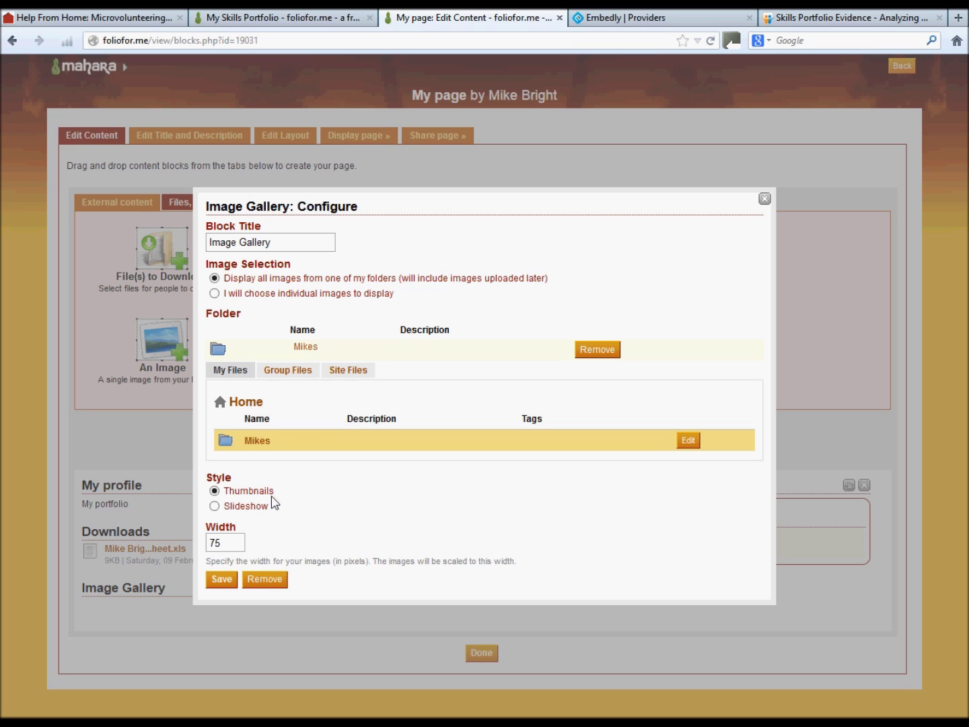
left_click(222, 580)
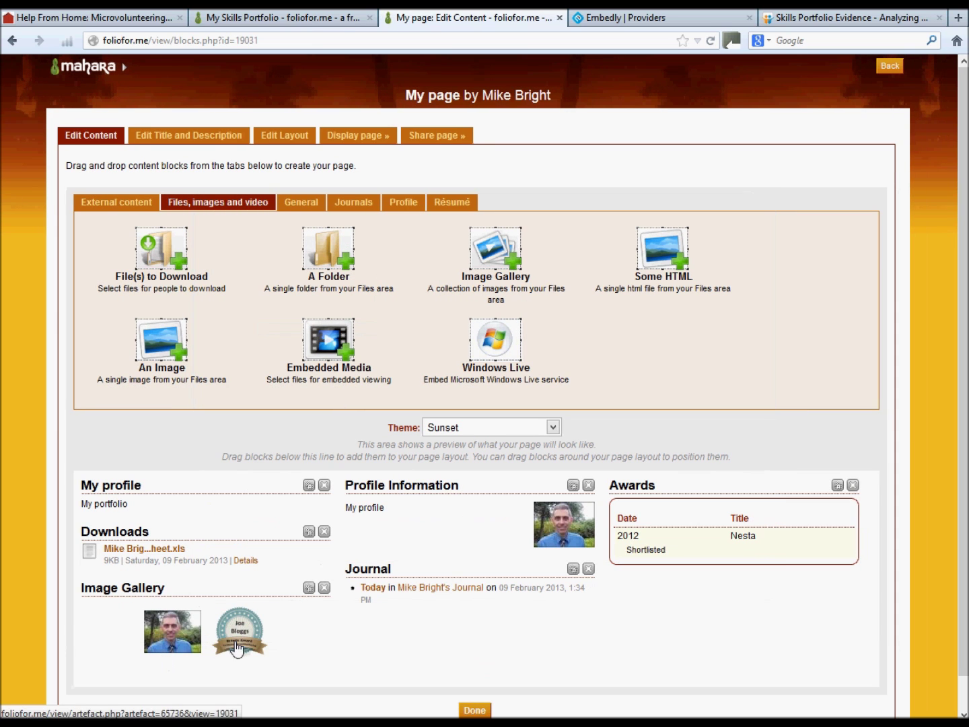
- Change the gallery to a 300-pixel-wide slideshow, save it, and display the page
left_click(309, 589)
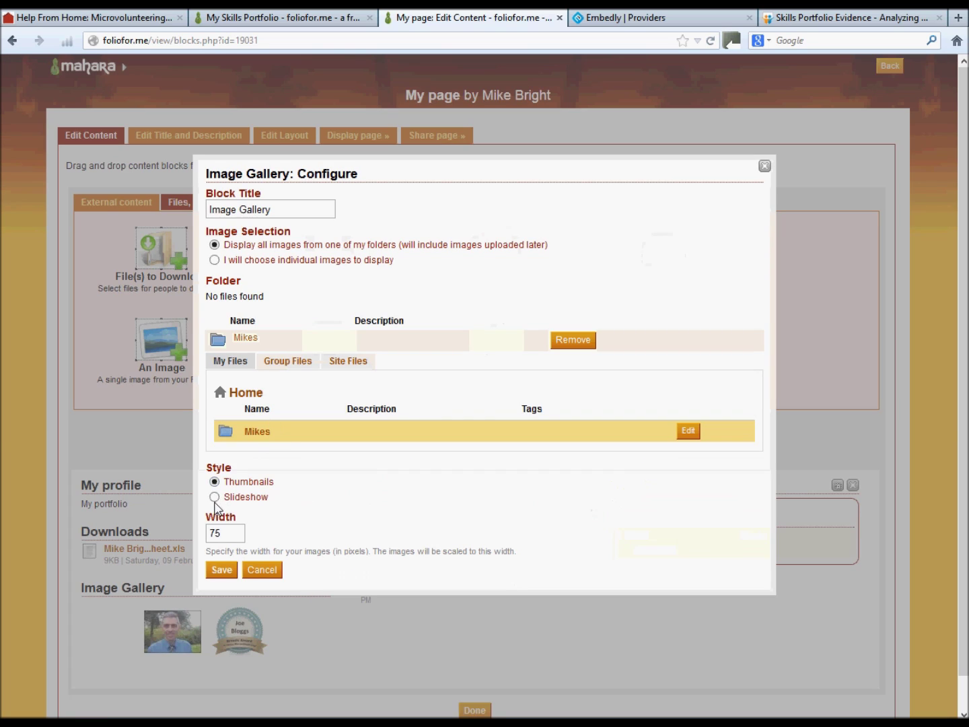
left_click(214, 501)
left_click_drag(235, 533, 178, 533)
type("300")
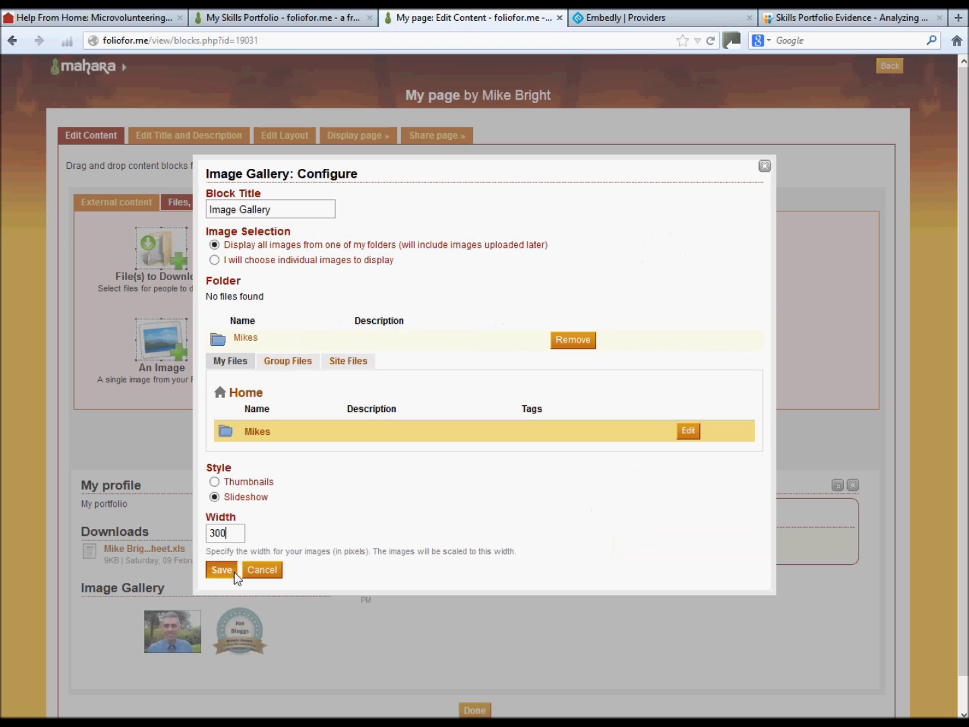
left_click(233, 571)
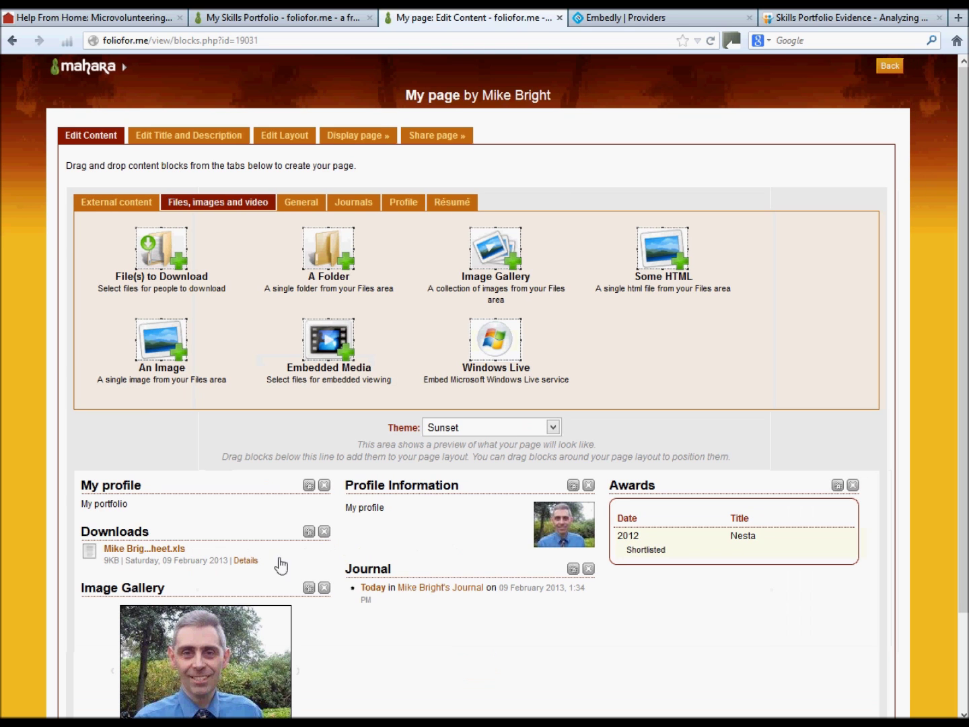
scroll(276, 561, "down", 3)
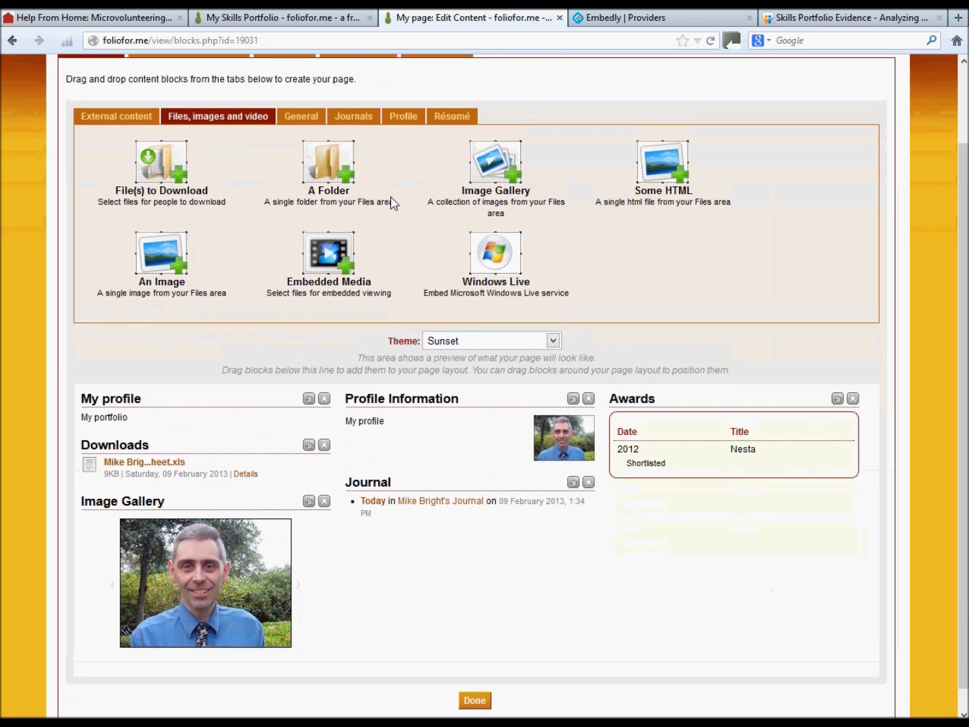
scroll(391, 203, "up", 3)
left_click(363, 138)
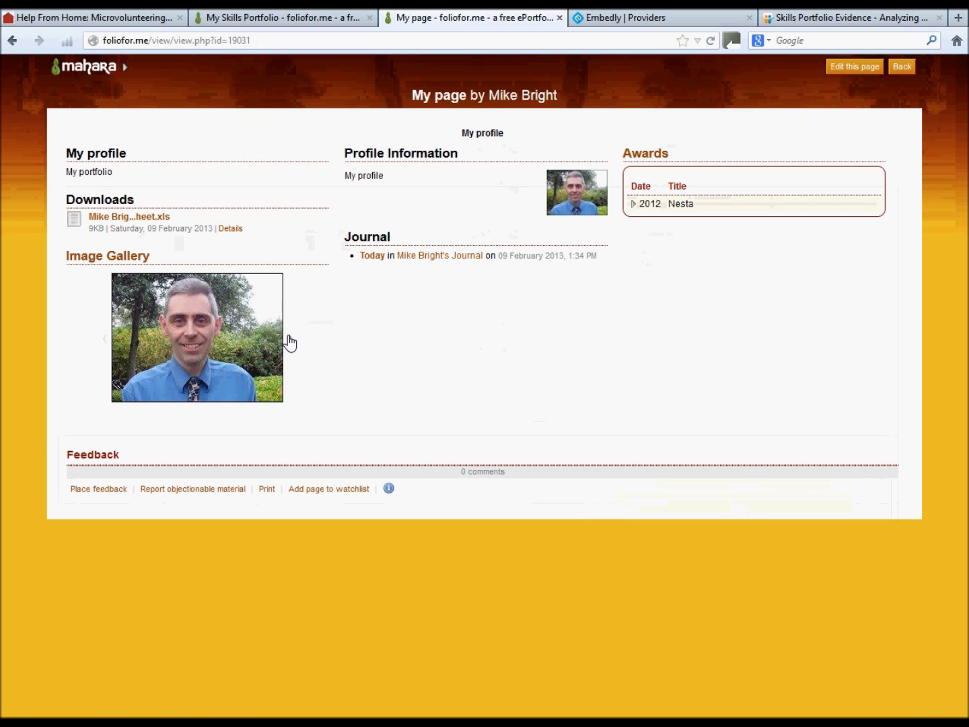
- Advance the gallery slideshow to the next image, then return to editing the page
left_click(289, 342)
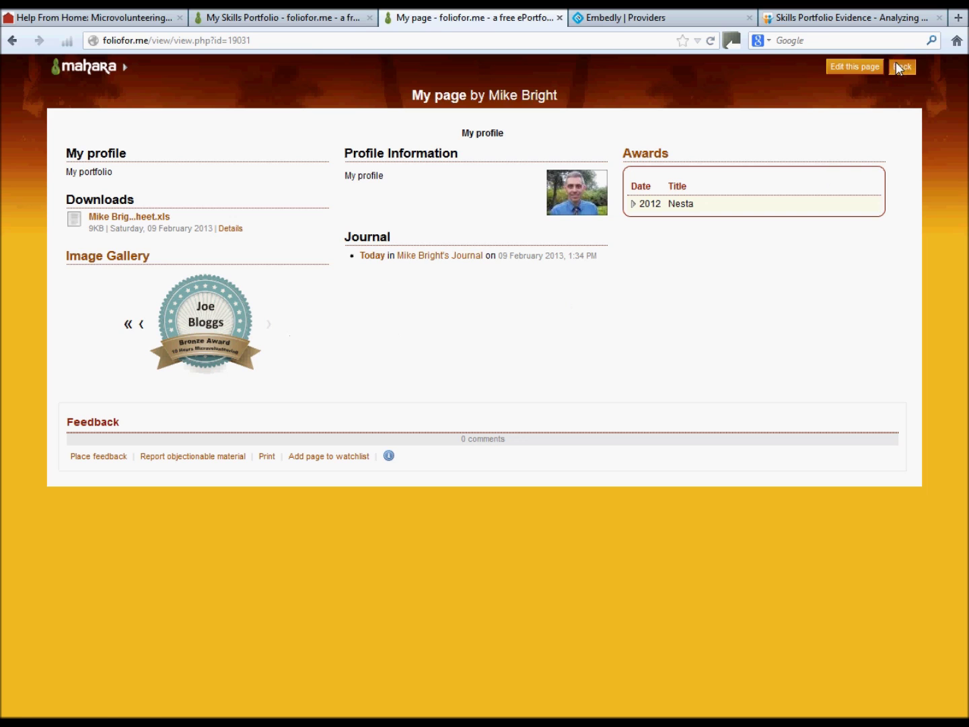
left_click(847, 68)
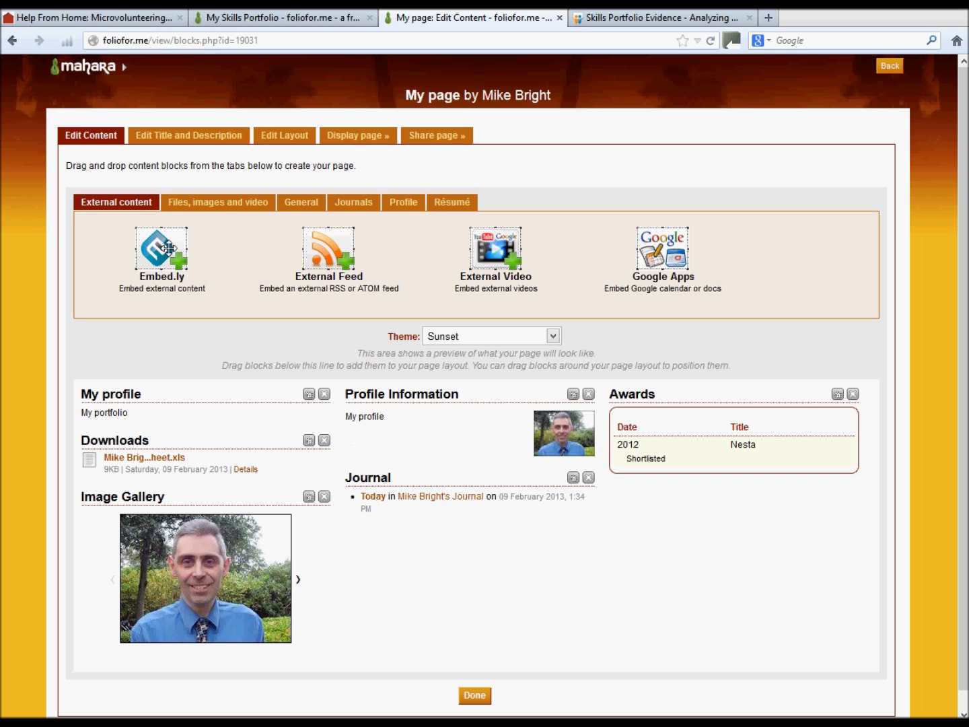
- Drag an Embed.ly block into the layout beneath the Journal block
left_click_drag(167, 248, 407, 556)
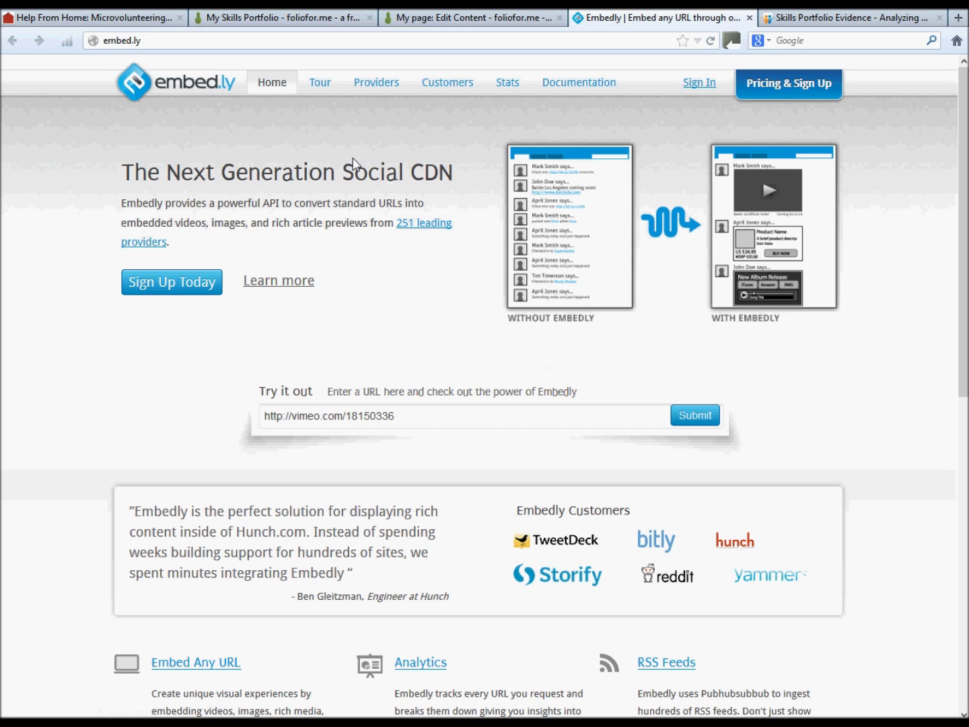
- Check SlideShare's supported URL patterns in Embedly's providers list, then view the SlideShare presentation
left_click(379, 83)
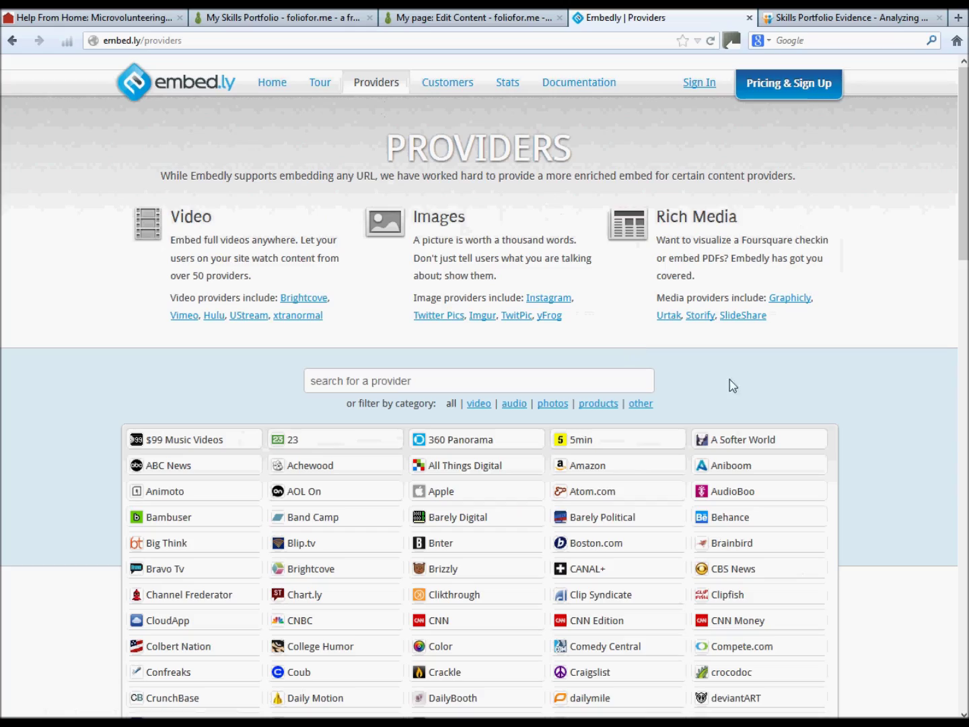
scroll(857, 396, "down", 5)
scroll(857, 397, "down", 9)
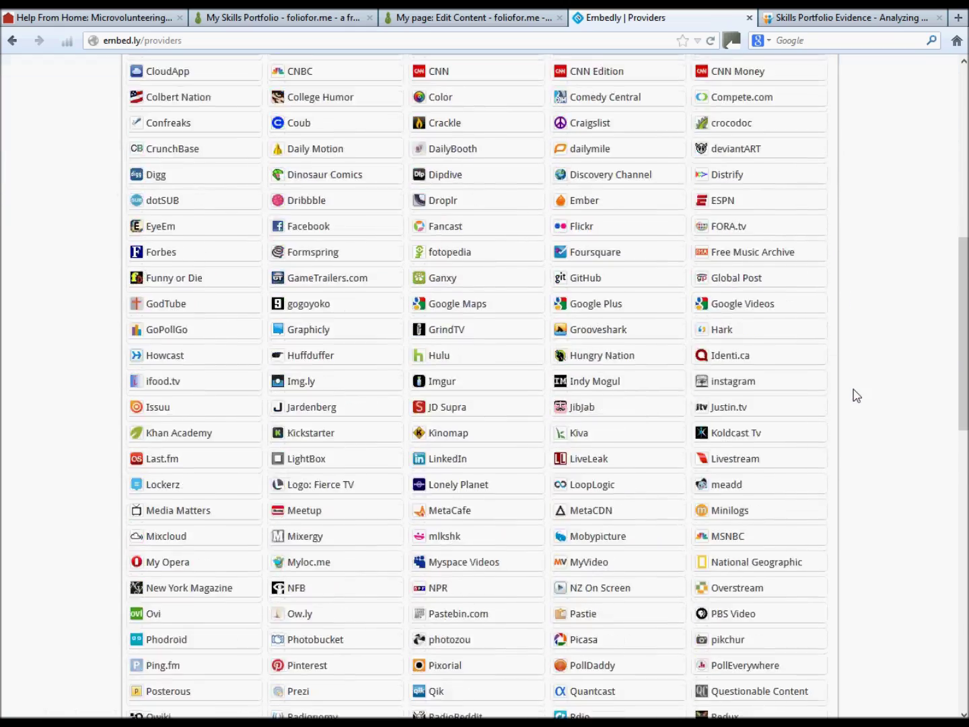
scroll(857, 395, "down", 1)
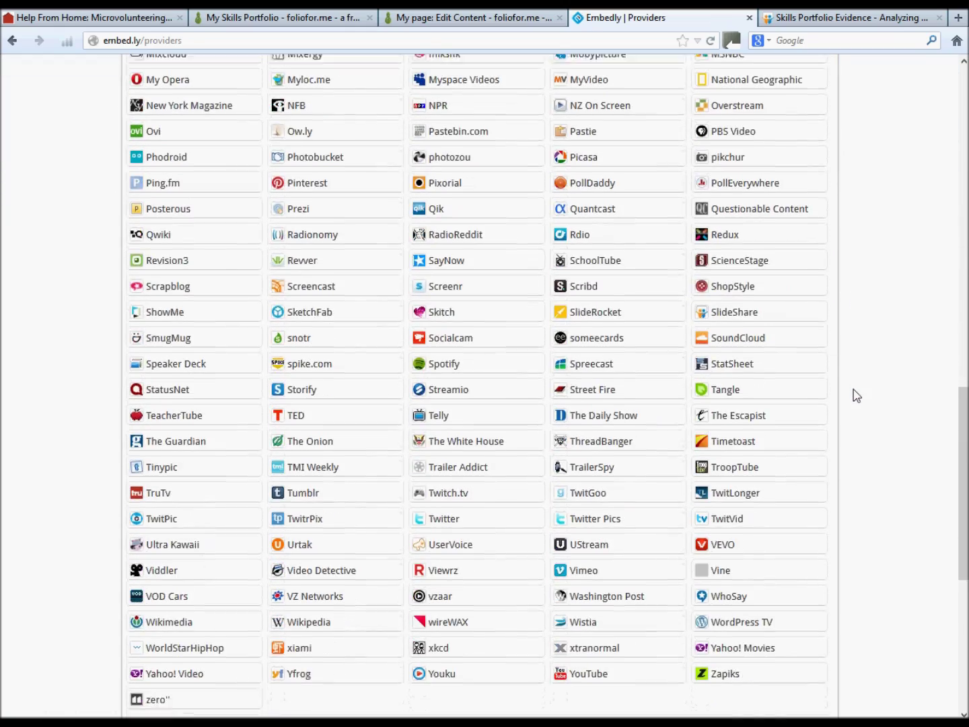
mouse_move(723, 305)
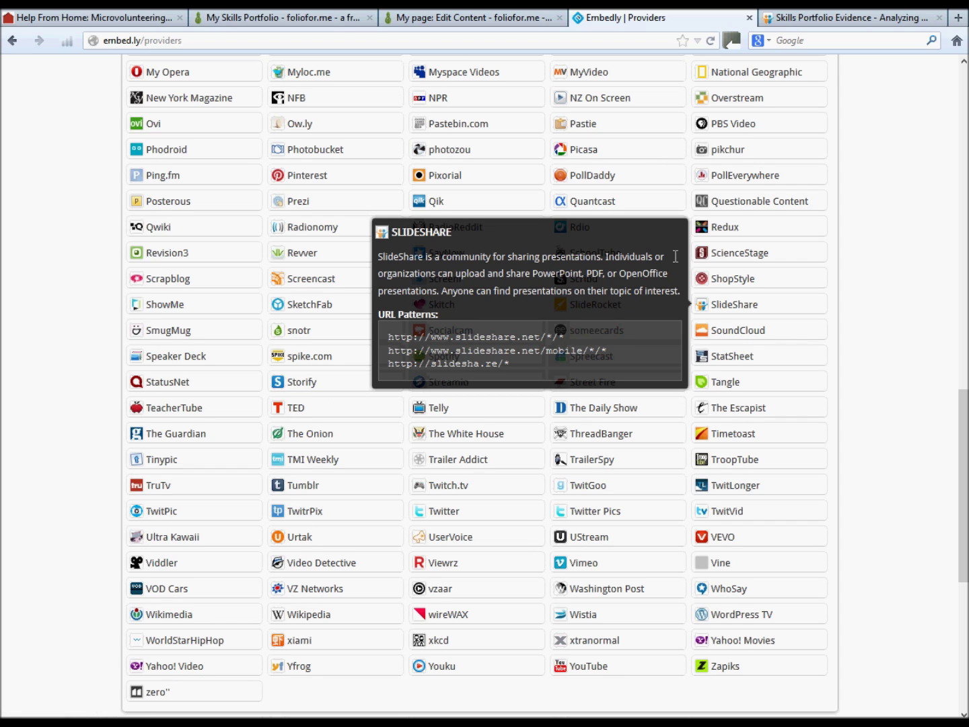
left_click(813, 18)
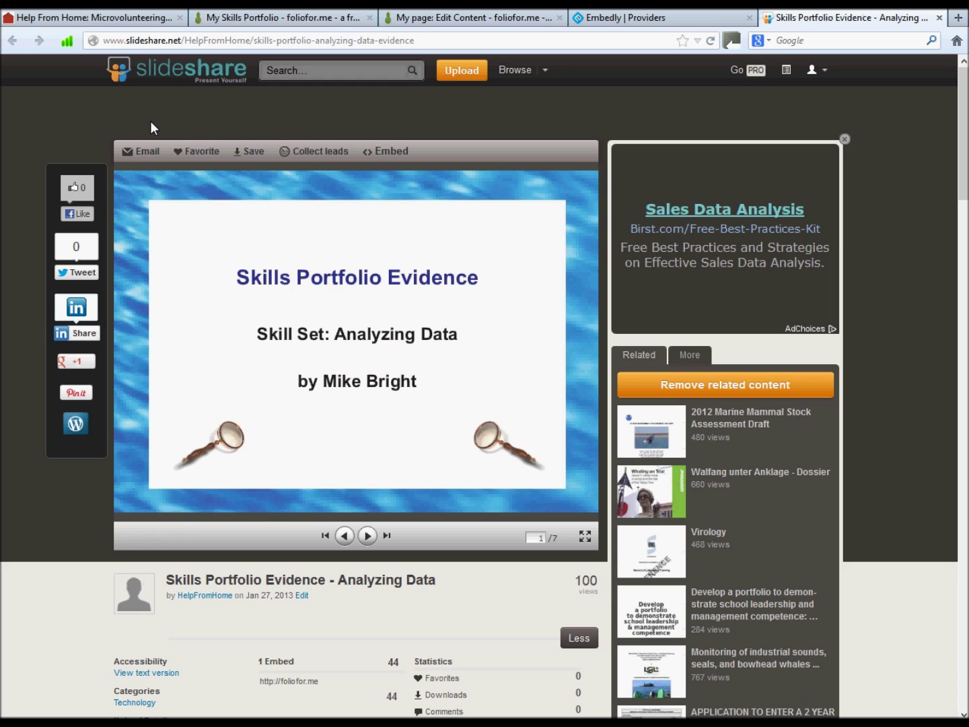
- Copy the iframe embed code of the 'Skills Portfolio Evidence' presentation
left_click(395, 155)
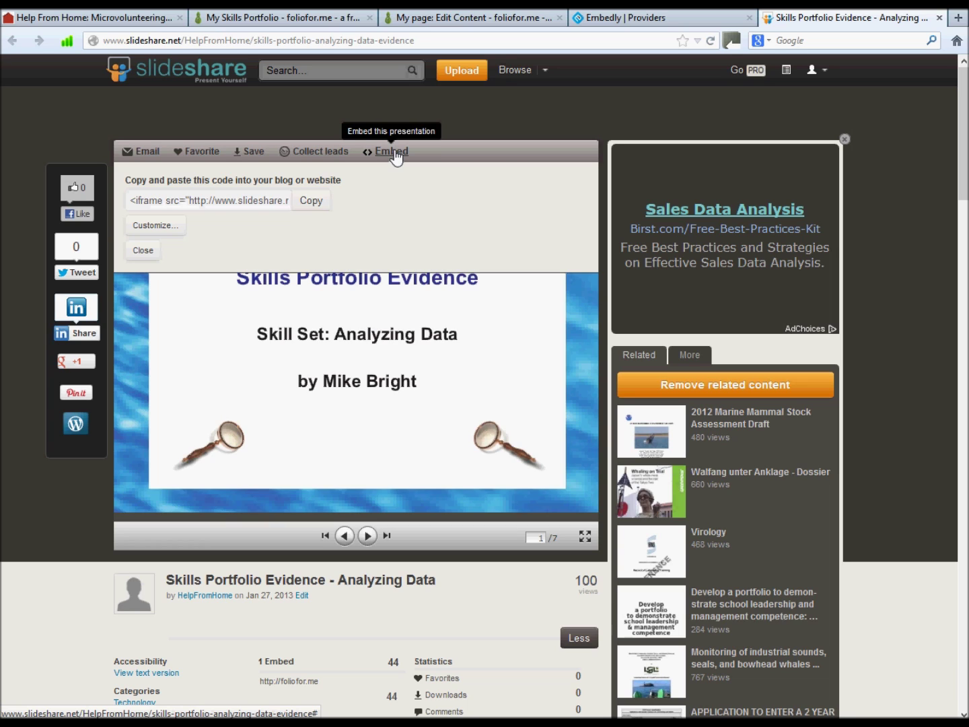
left_click(309, 202)
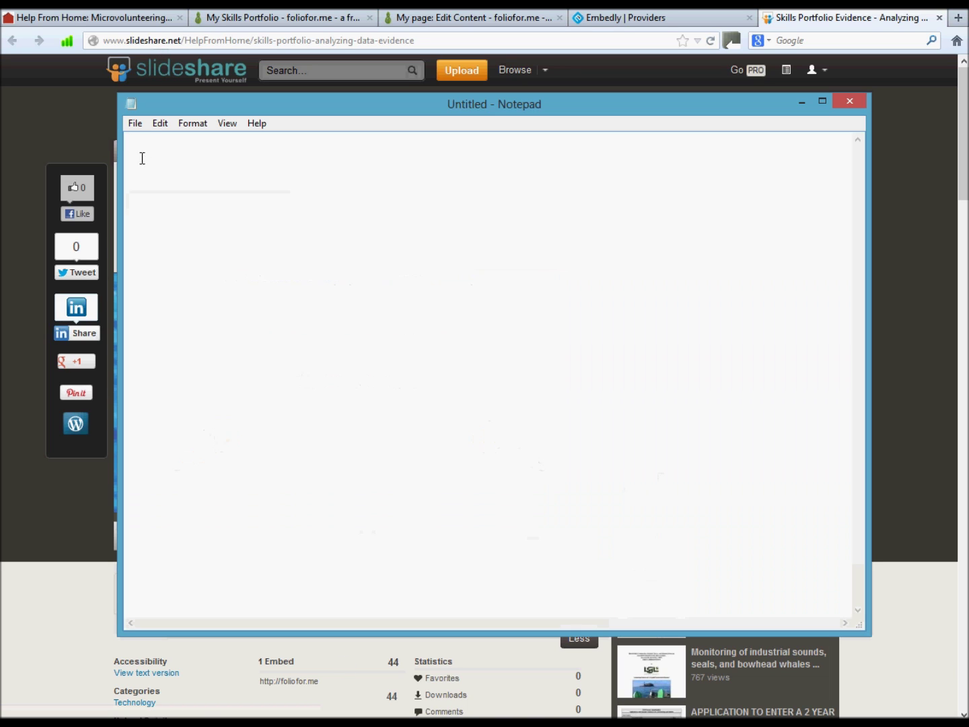
- Paste the embed code into Notepad and delete the iframe markup before the URL
right_click(141, 147)
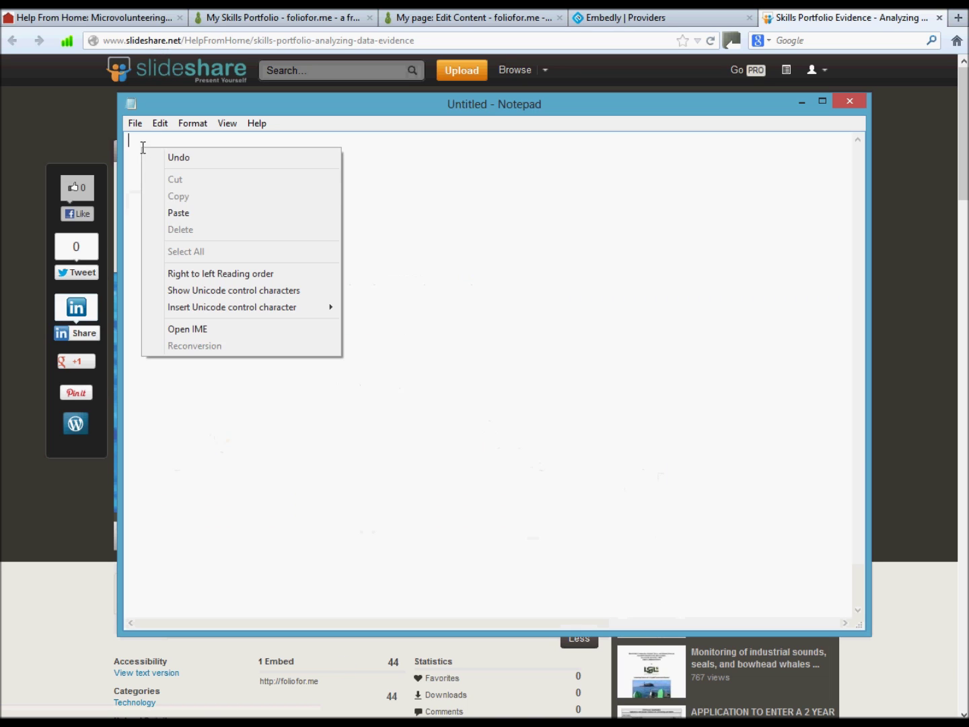
left_click(177, 214)
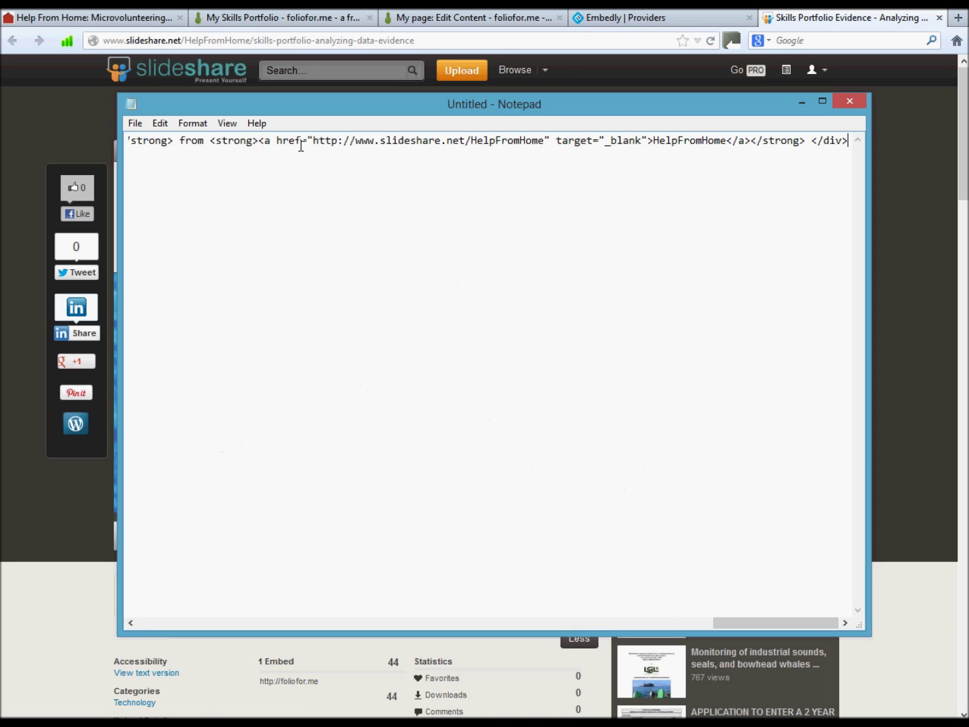
left_click_drag(312, 140, 94, 142)
left_click(273, 210)
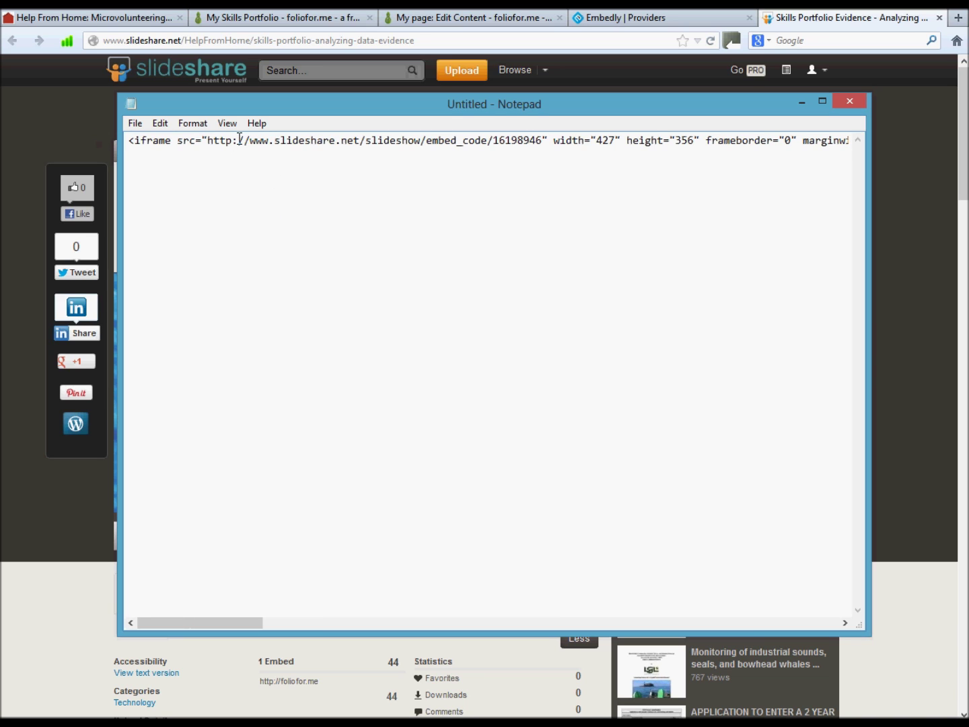
left_click(206, 142)
left_click_drag(208, 141, 52, 142)
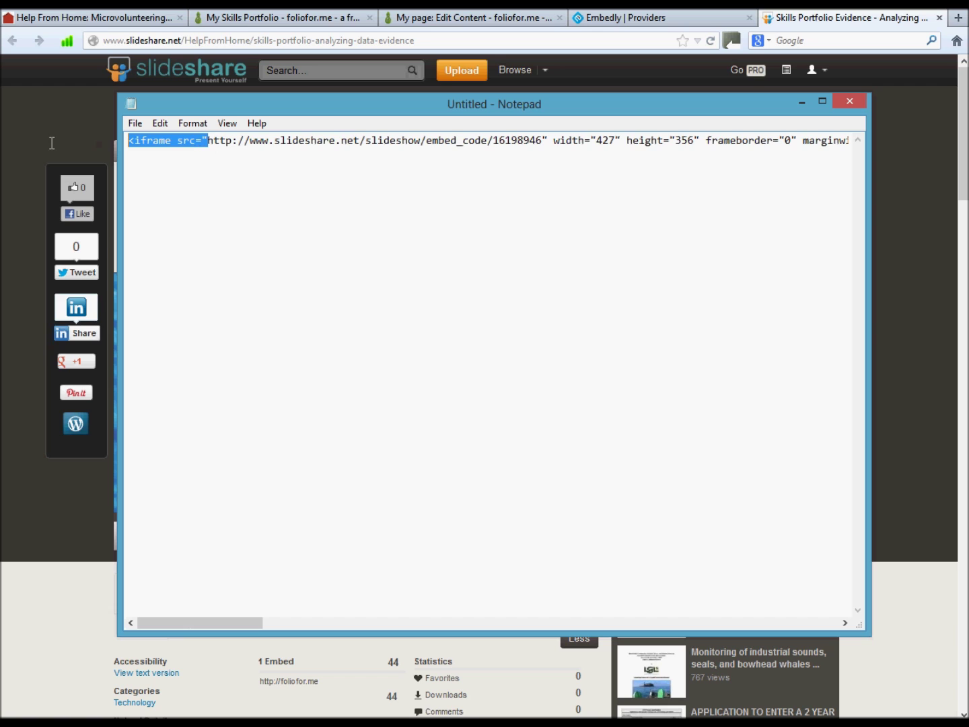
key("Delete")
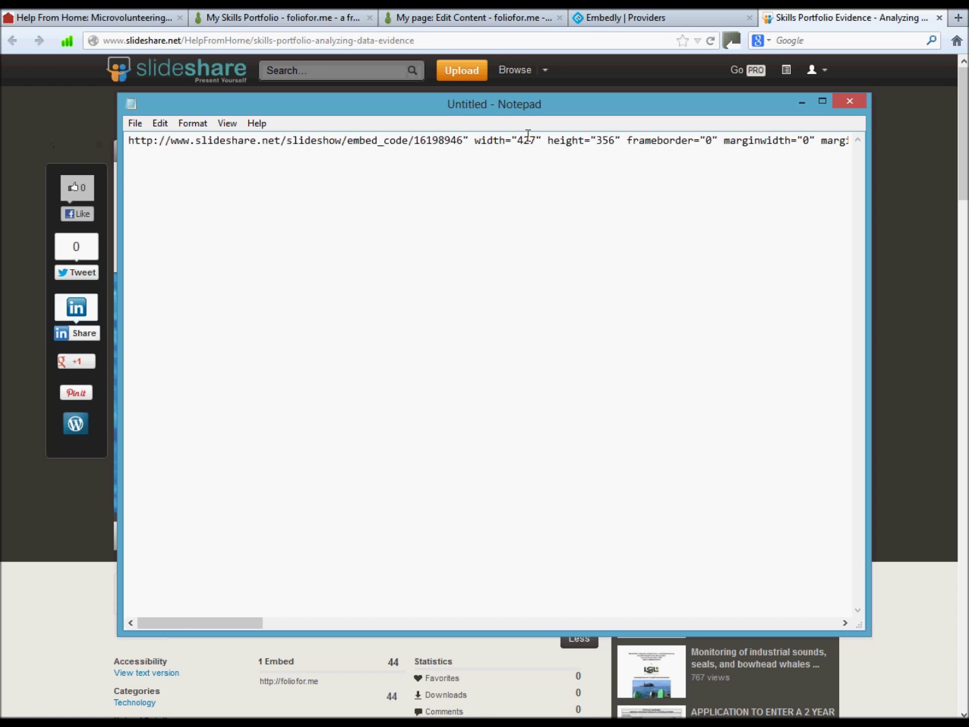
left_click_drag(464, 142, 918, 143)
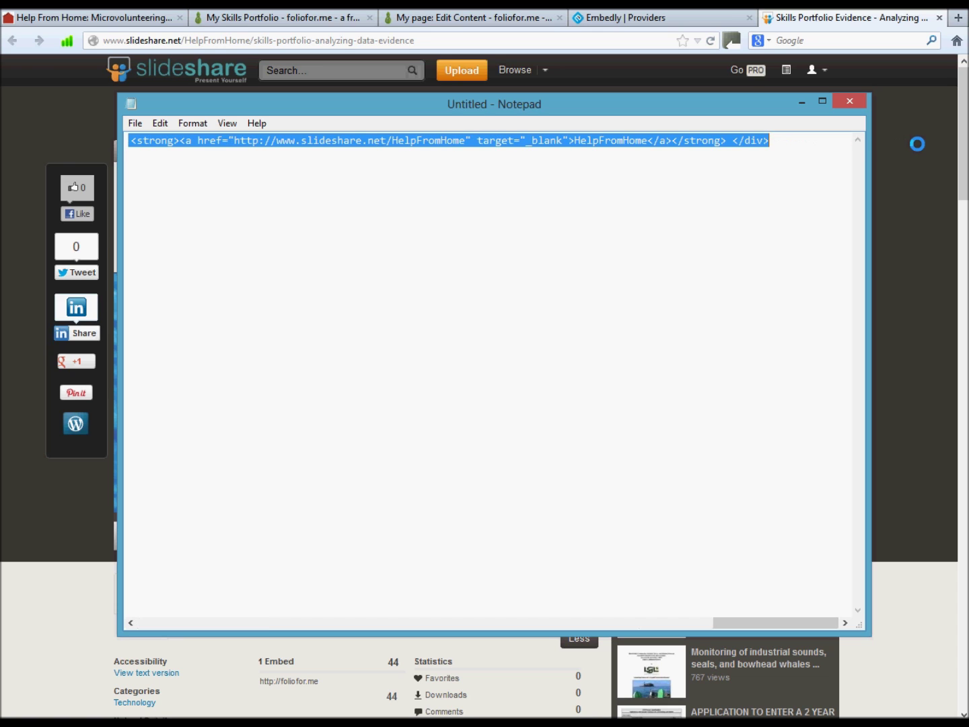
key("Delete")
left_click_drag(383, 140, 29, 136)
right_click(140, 136)
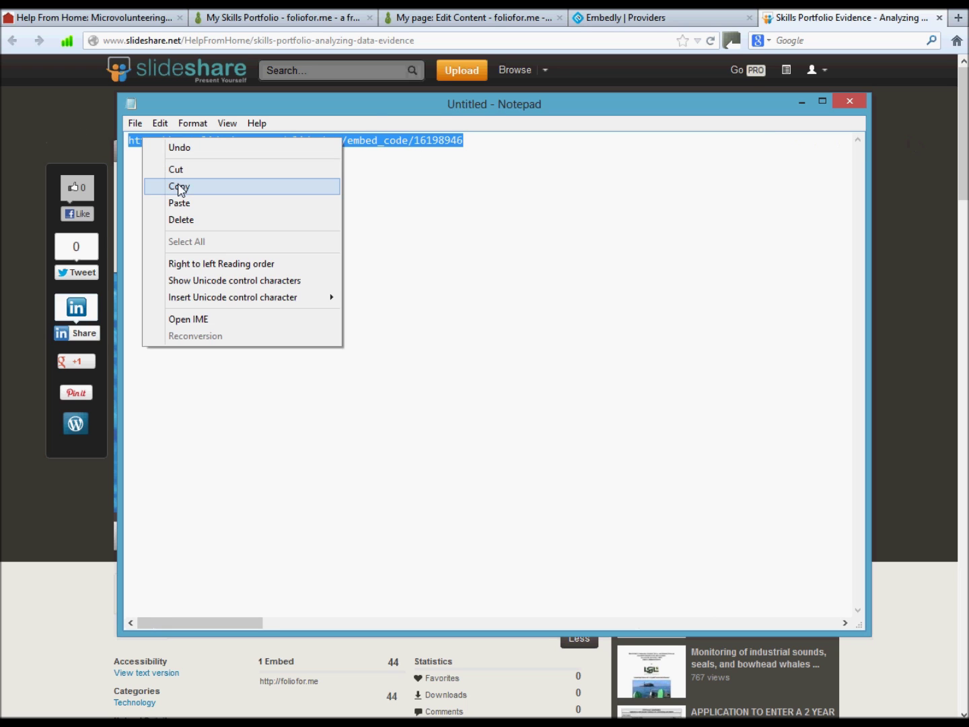
left_click(182, 185)
left_click(452, 21)
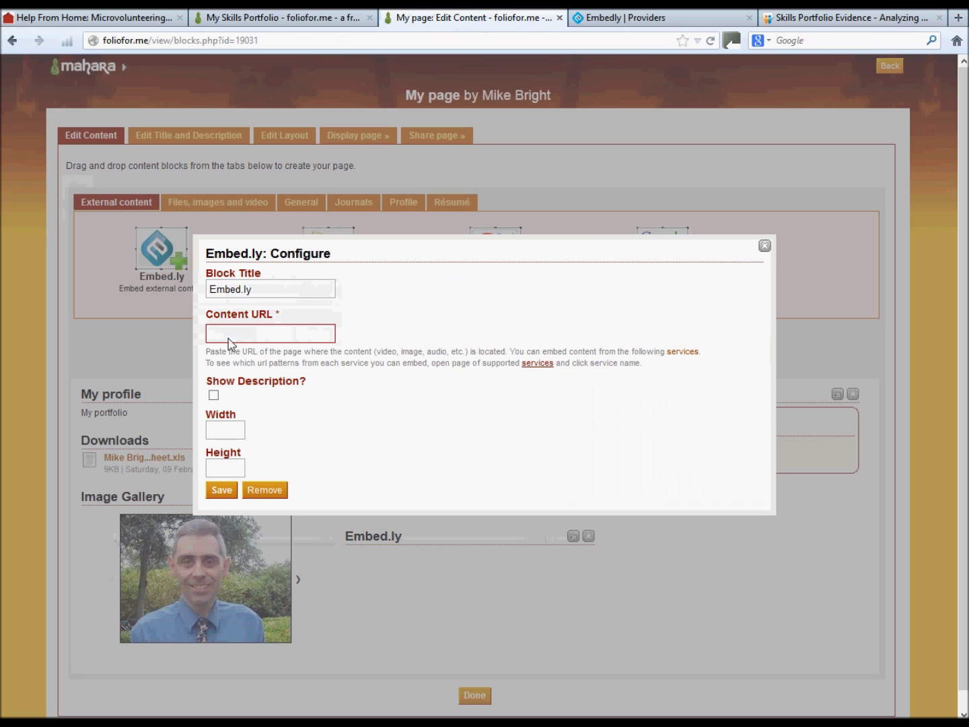
- Save the Embed.ly block with the pasted SlideShare URL at width 300 and height 300
right_click(229, 333)
left_click(266, 400)
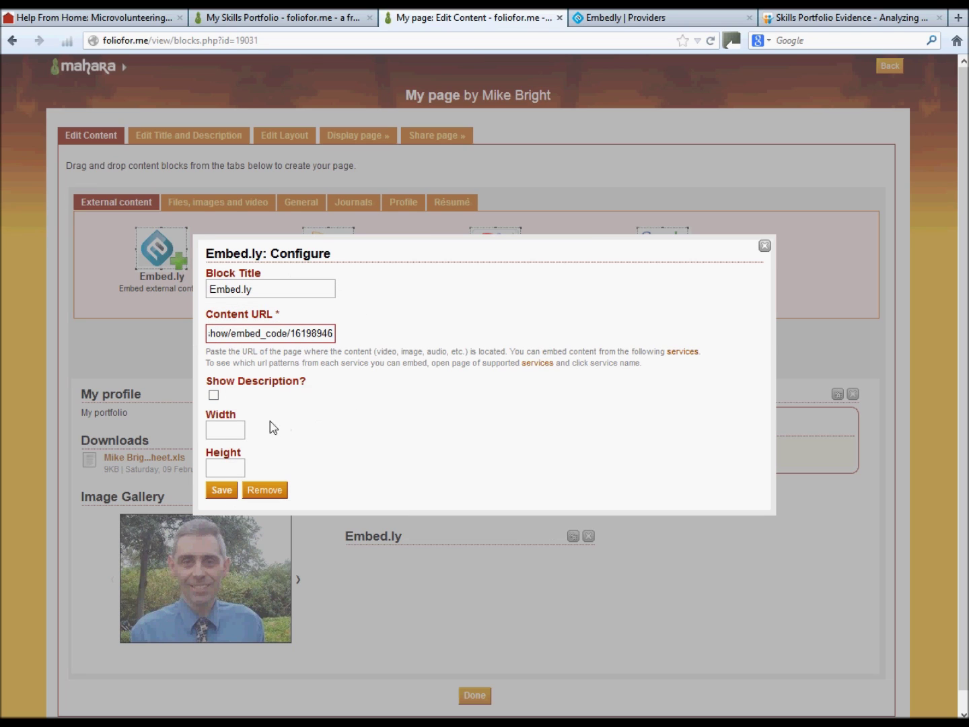
left_click(221, 431)
type("300")
left_click(219, 466)
type("300")
left_click(222, 491)
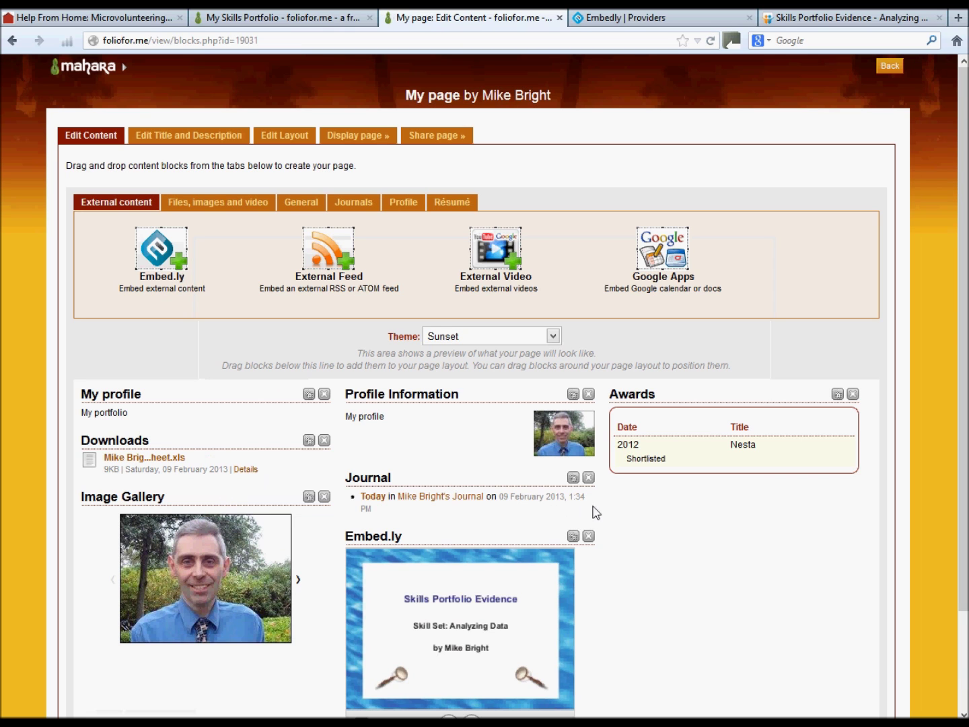
- Check the edited page, then switch to the Display page view
scroll(621, 513, "down", 1)
scroll(622, 512, "down", 3)
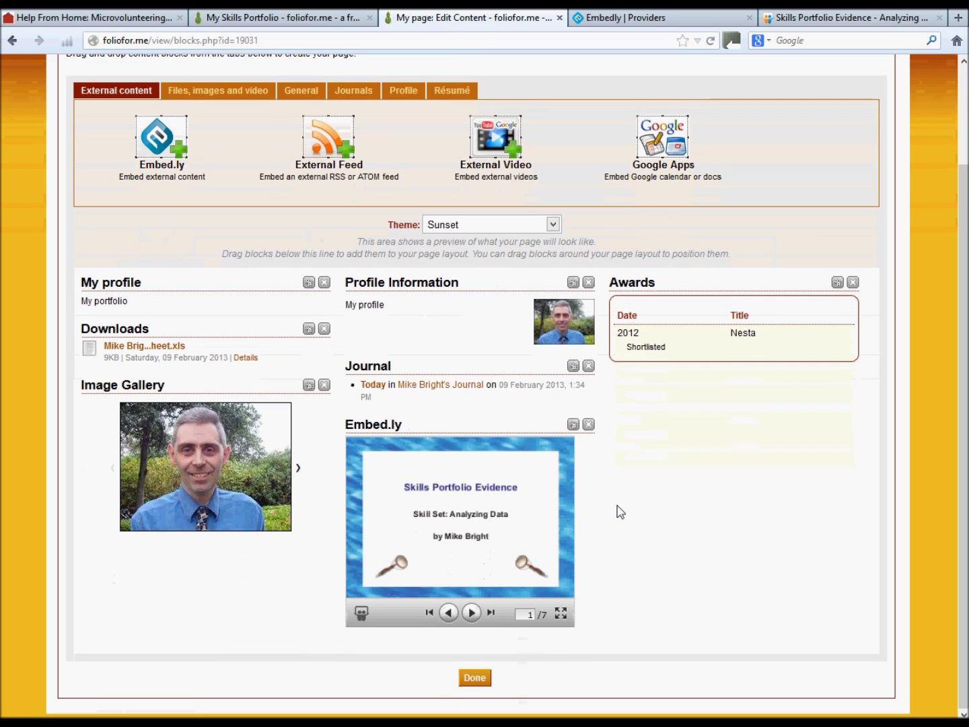
scroll(620, 513, "up", 3)
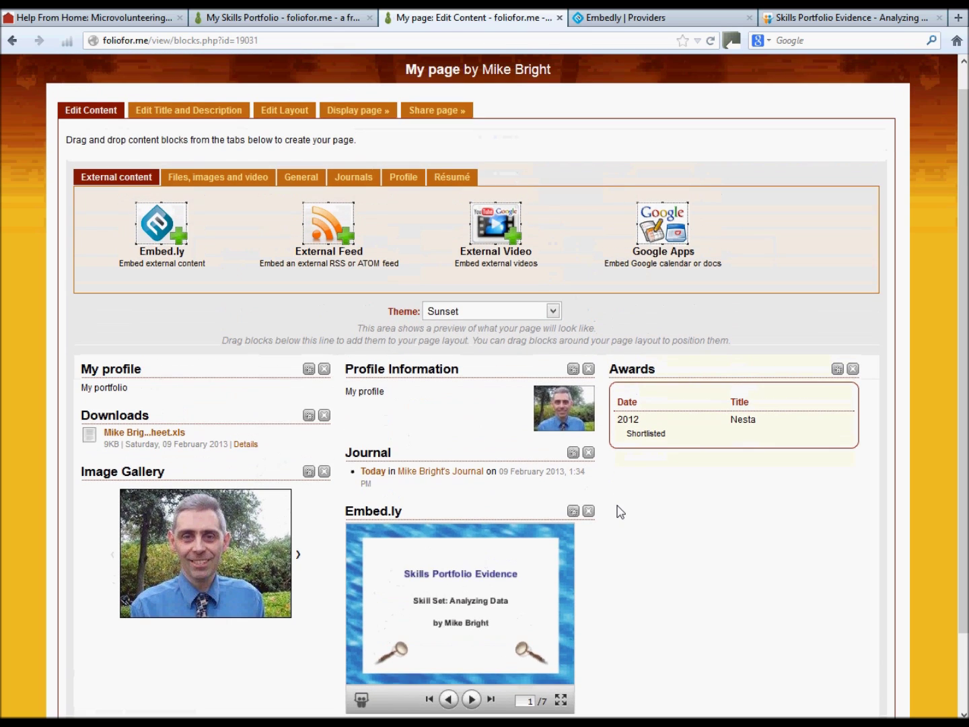
left_click(353, 112)
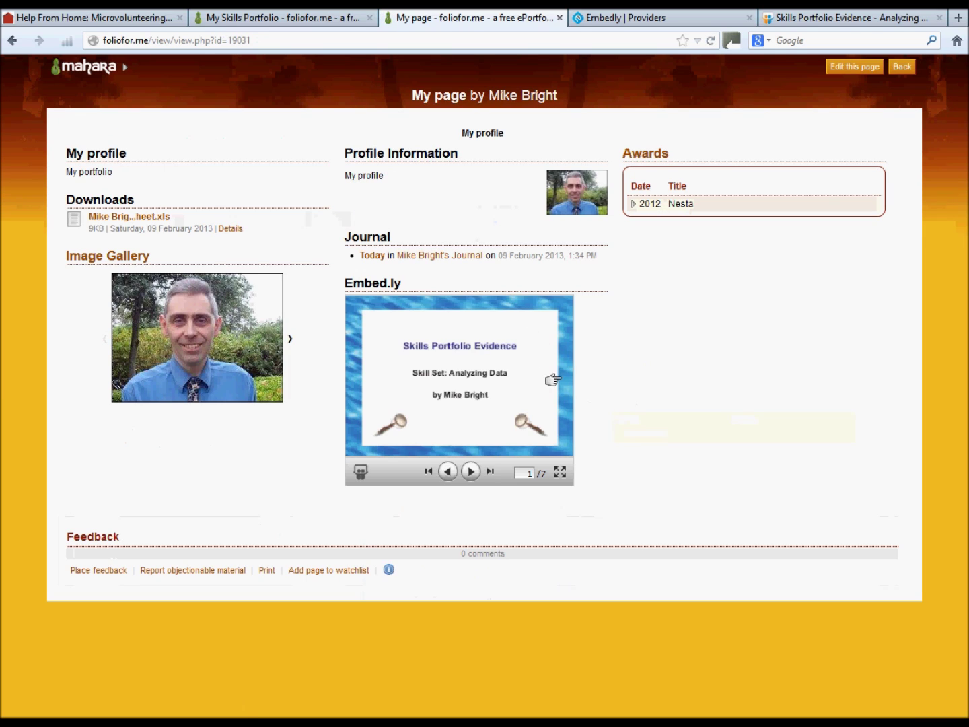
- Advance the embedded presentation to slide 5 of 7, then return to editing My page
left_click(553, 380)
left_click(553, 379)
left_click(553, 379)
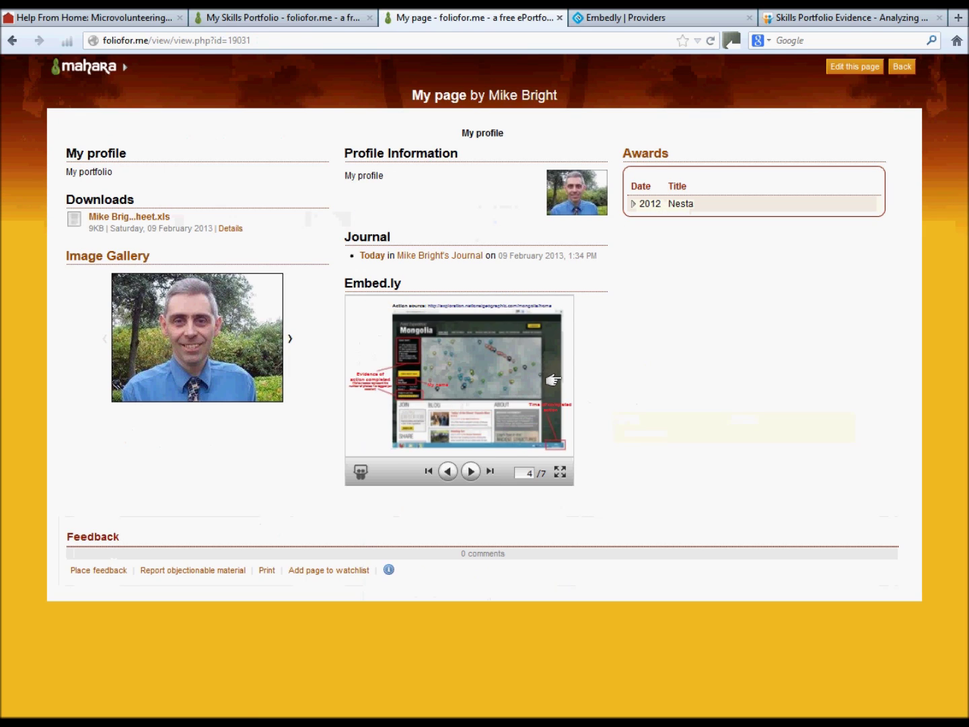
left_click(553, 379)
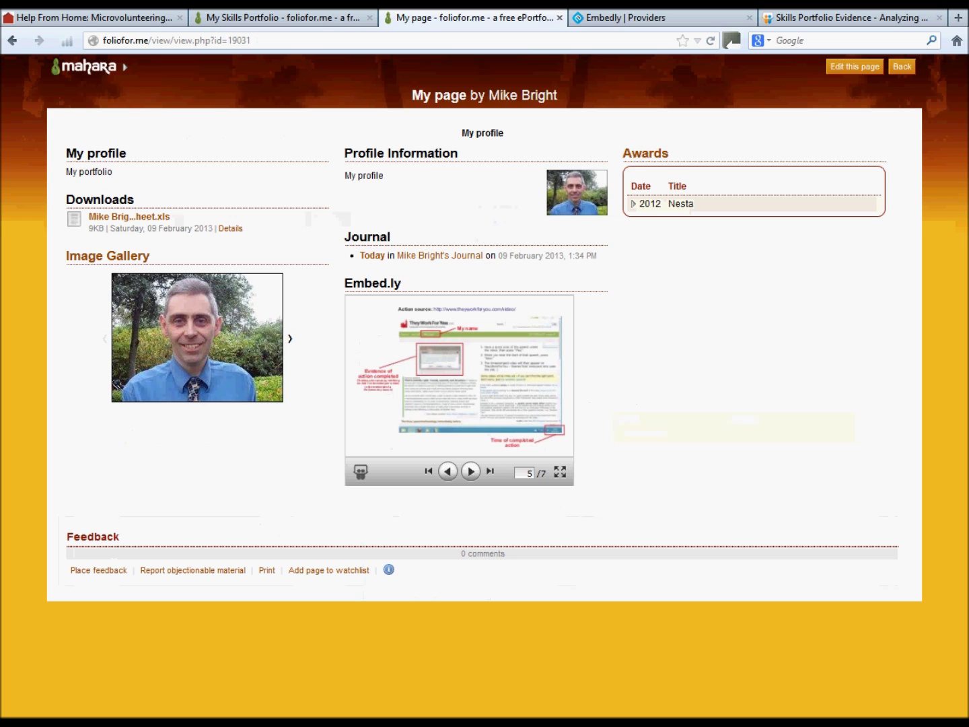
left_click(855, 66)
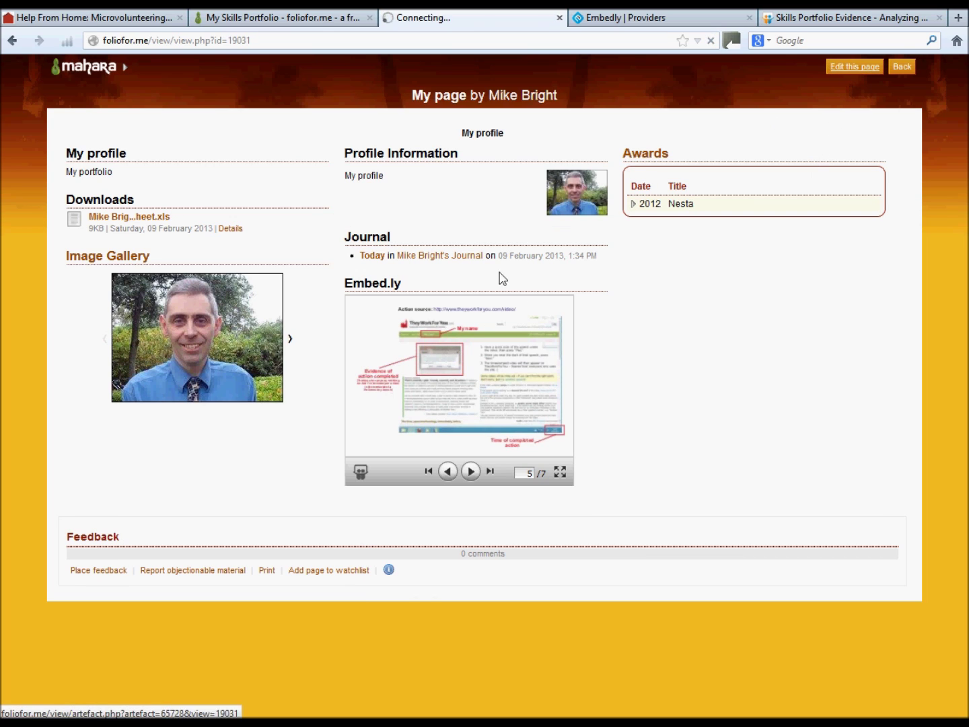